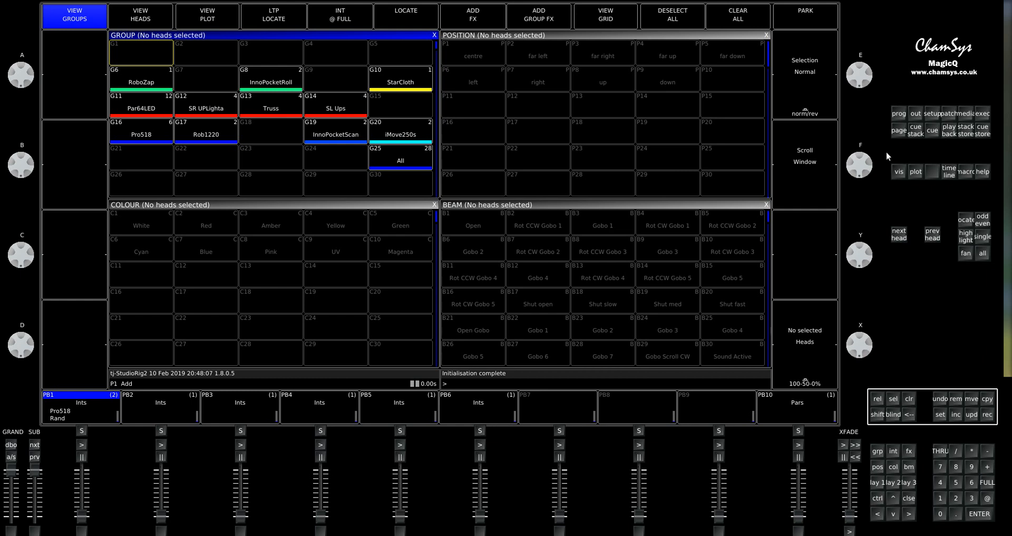
Step: Open the Execute window and select the All group on page 1
{"action": "left_click", "coordinate": [983, 117]}
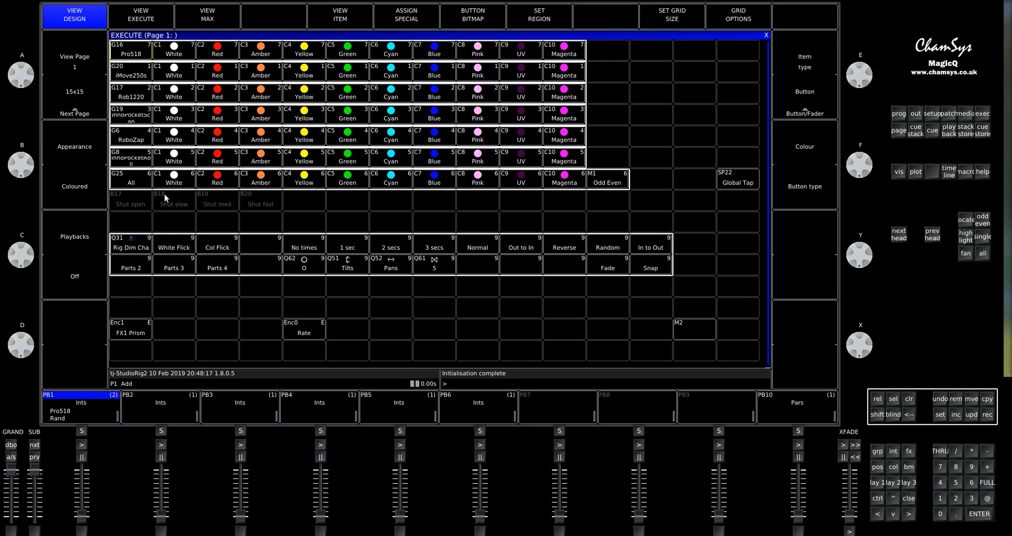
{"action": "left_click", "coordinate": [139, 183]}
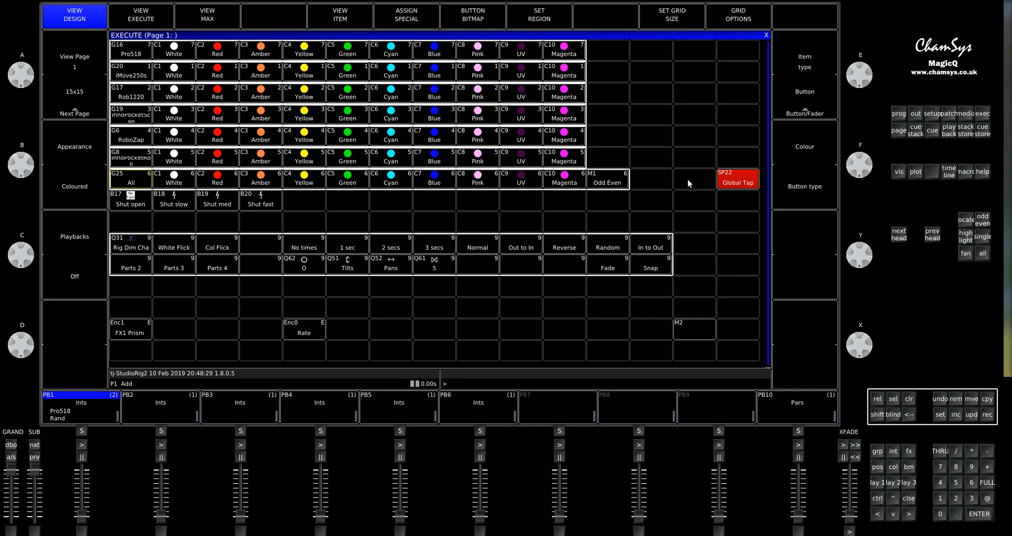
{"action": "left_click", "coordinate": [88, 44]}
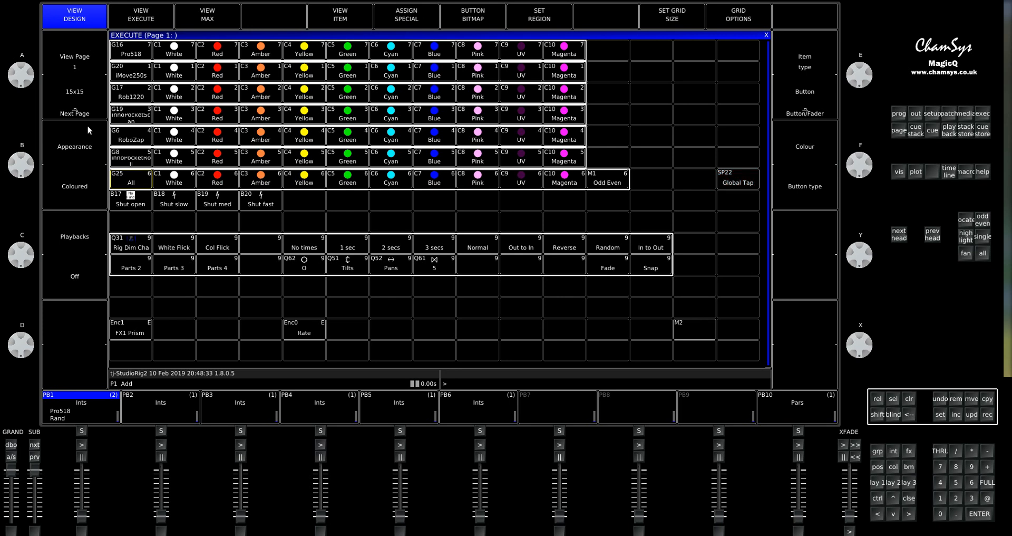
Step: Go to Execute page 2 and set its grid size to 12/15
{"action": "left_click", "coordinate": [92, 111]}
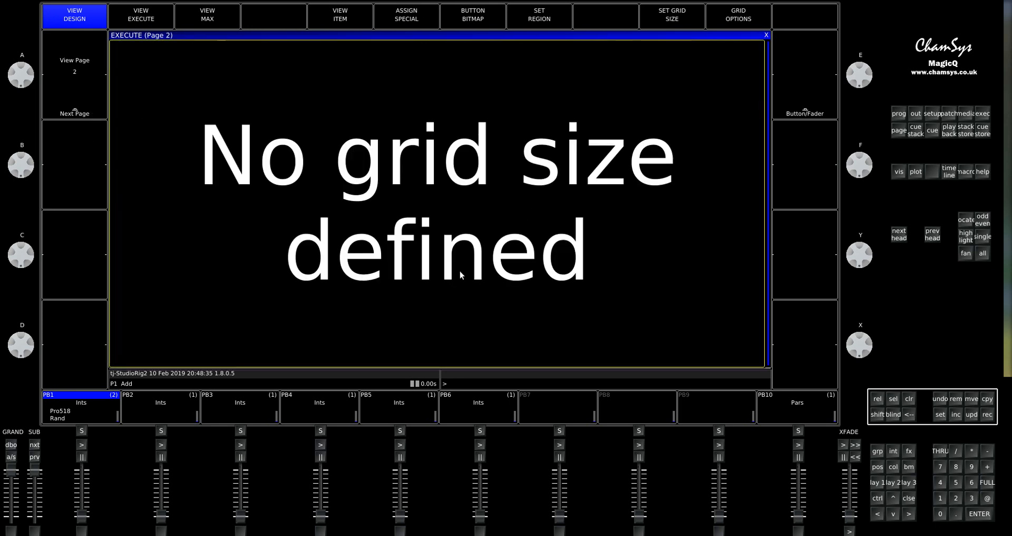
{"action": "left_click", "coordinate": [677, 19]}
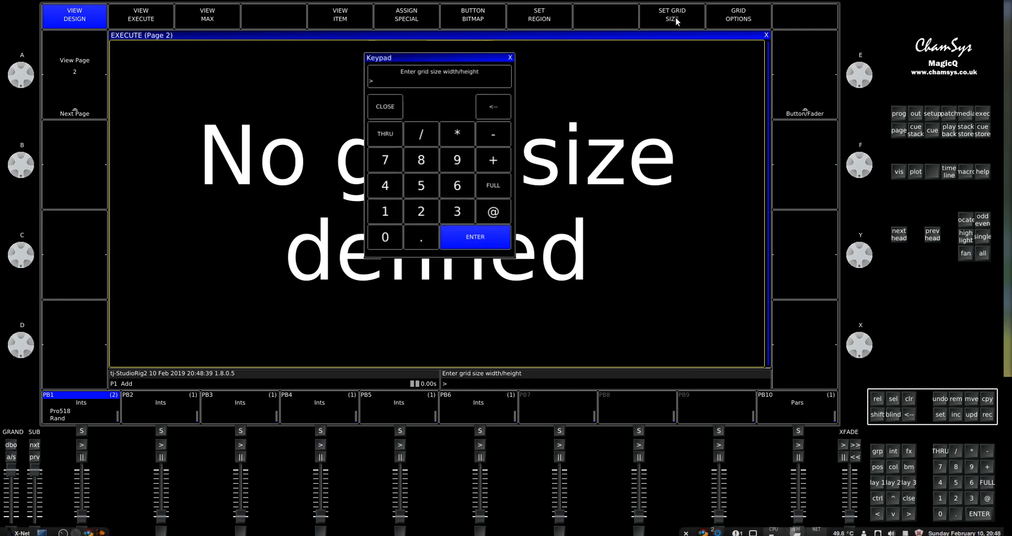
{"action": "left_click", "coordinate": [389, 216]}
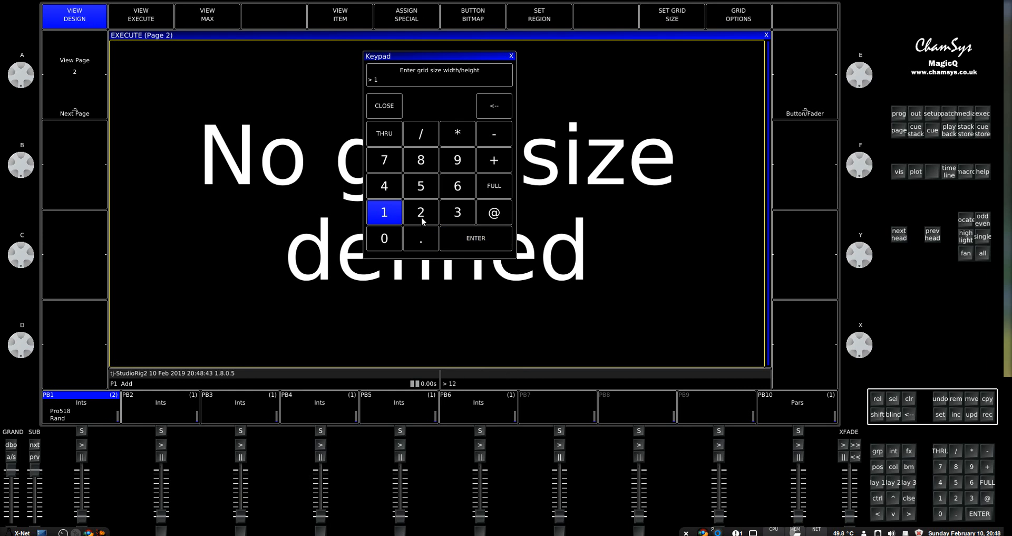
{"action": "left_click", "coordinate": [423, 219]}
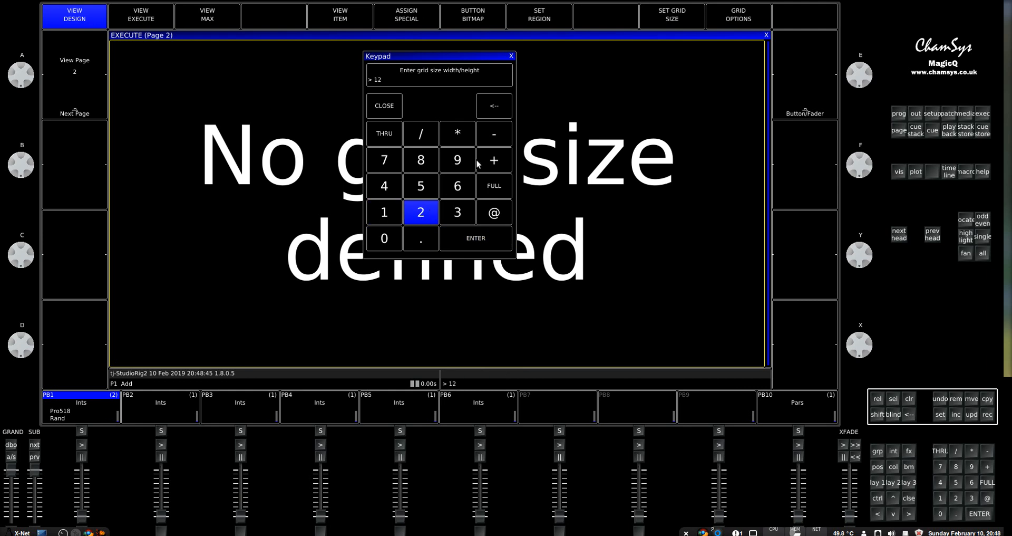
{"action": "left_click", "coordinate": [419, 132]}
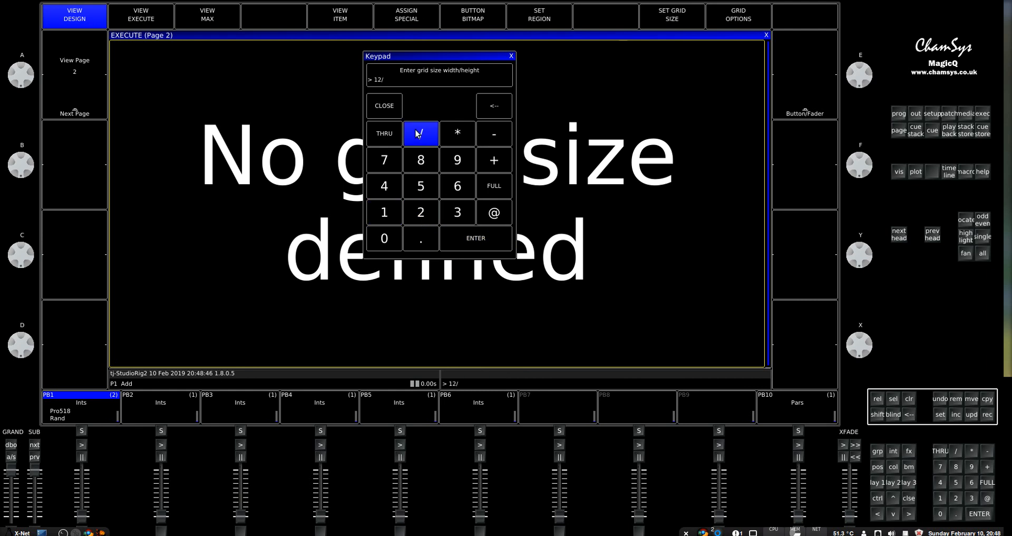
{"action": "left_click", "coordinate": [384, 217]}
{"action": "left_click", "coordinate": [421, 185]}
{"action": "left_click", "coordinate": [476, 239]}
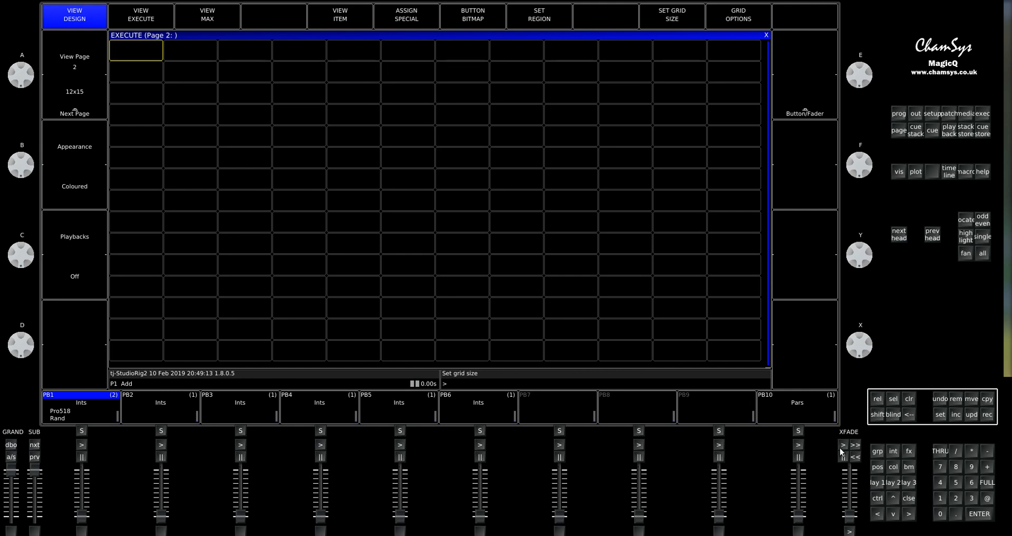
Step: Try to copy the RoboZap, Par64LED and Pro518 groups from the Group window to the second row of Execute page 2
{"action": "left_click", "coordinate": [875, 483]}
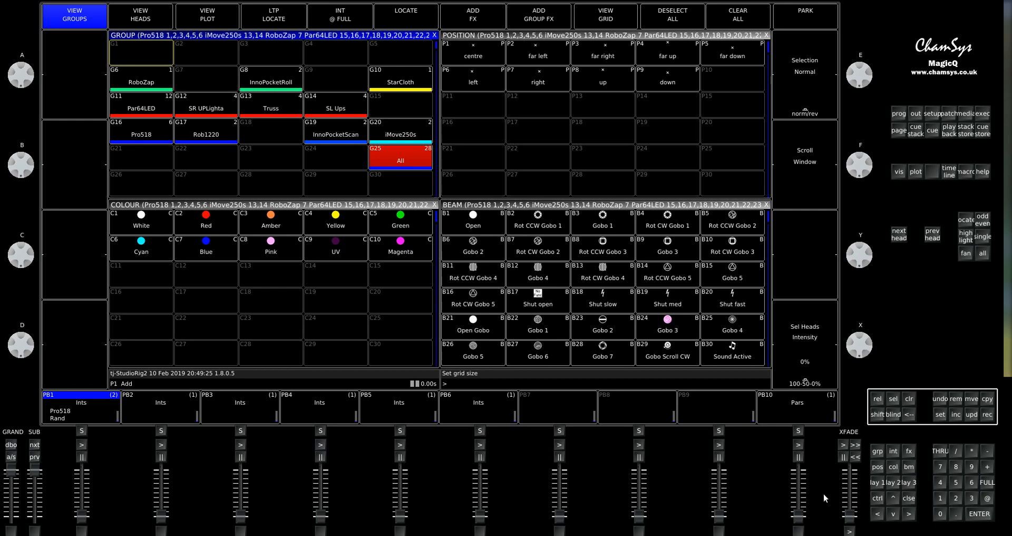
{"action": "left_click", "coordinate": [131, 87], "text": "shift"}
{"action": "left_click", "coordinate": [140, 112], "text": "shift"}
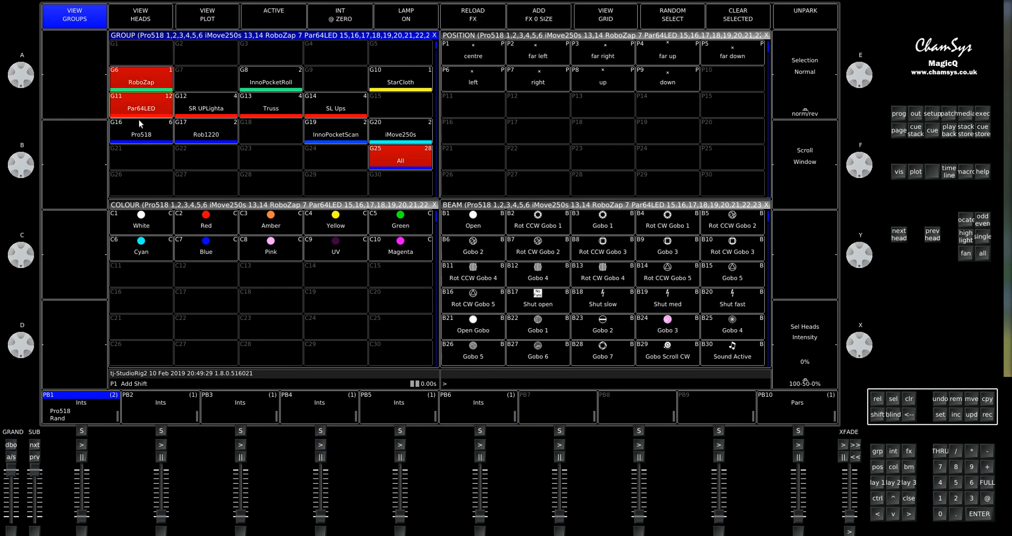
{"action": "left_click", "coordinate": [143, 133], "text": "shift"}
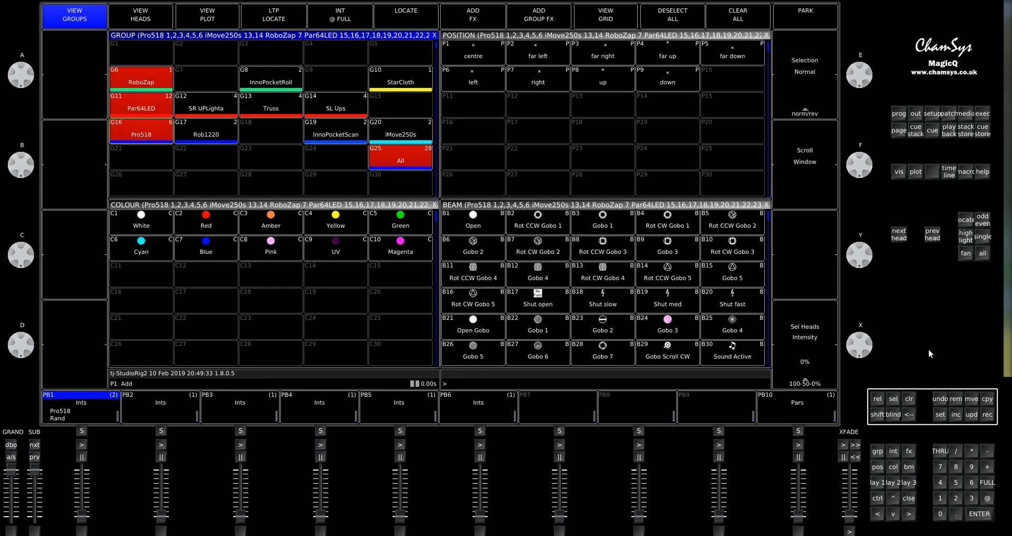
{"action": "left_click", "coordinate": [988, 399]}
{"action": "left_click", "coordinate": [984, 114]}
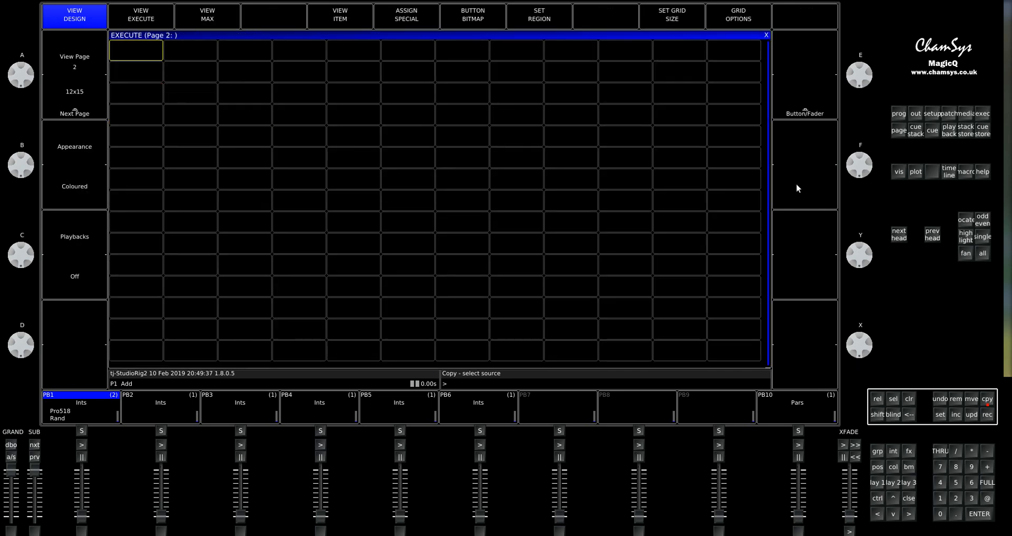
{"action": "left_click", "coordinate": [132, 75]}
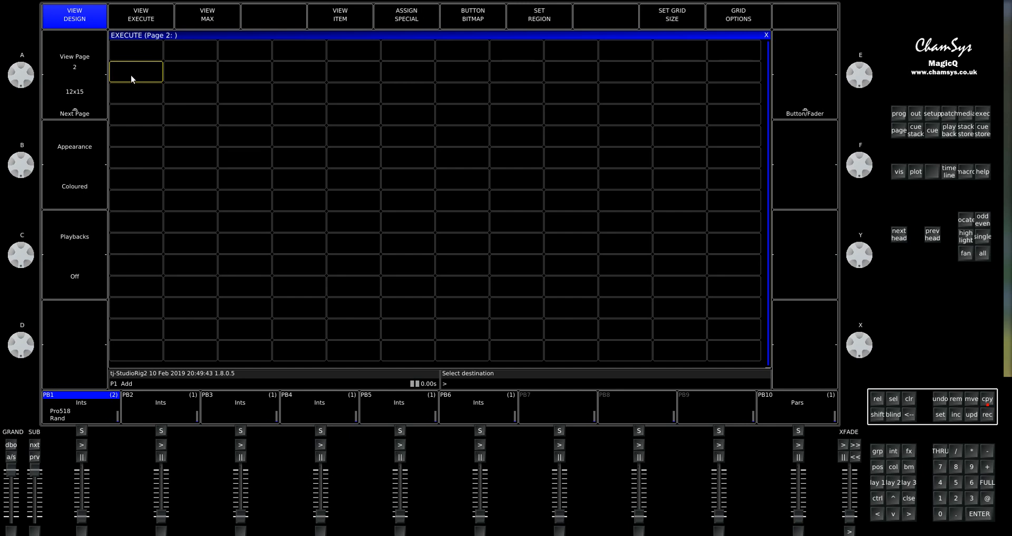
{"action": "left_click", "coordinate": [982, 400]}
{"action": "left_click", "coordinate": [872, 482]}
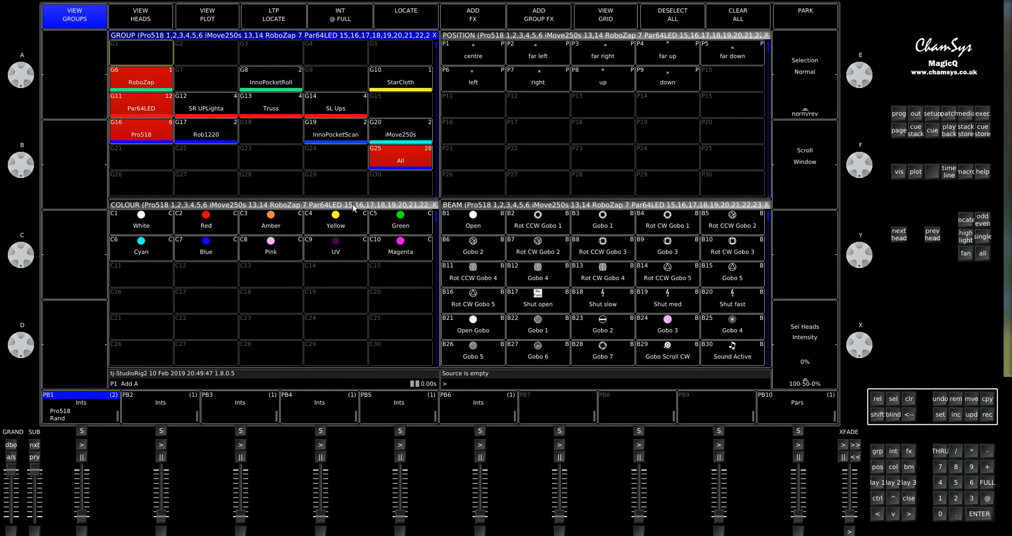
{"action": "left_click", "coordinate": [987, 400]}
{"action": "left_click", "coordinate": [725, 438]}
{"action": "left_click", "coordinate": [985, 115]}
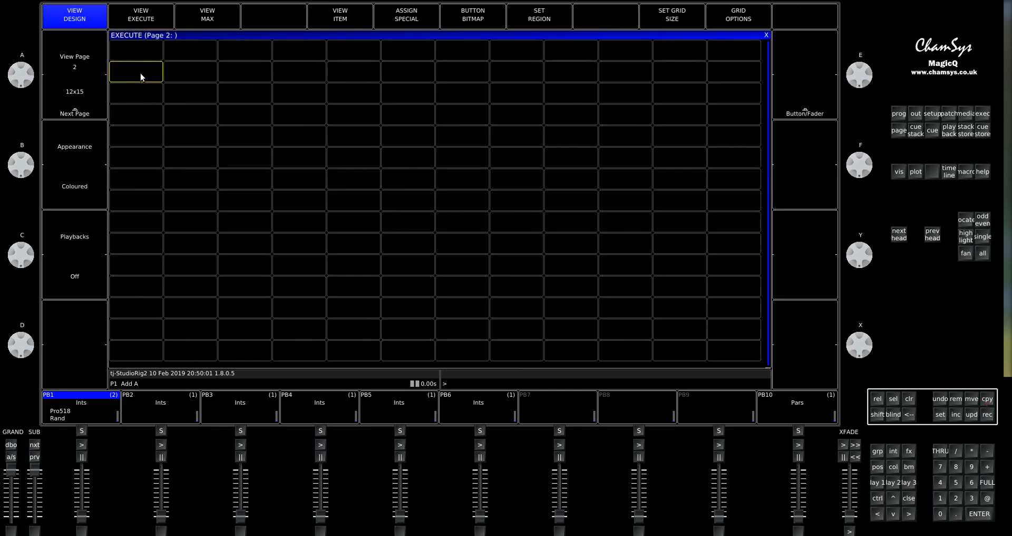
{"action": "left_click", "coordinate": [878, 468]}
Step: Copy the RoboZap, Par64LED and Pro518 groups to Execute page 2, starting at the first cell of the second row
{"action": "left_click", "coordinate": [877, 482]}
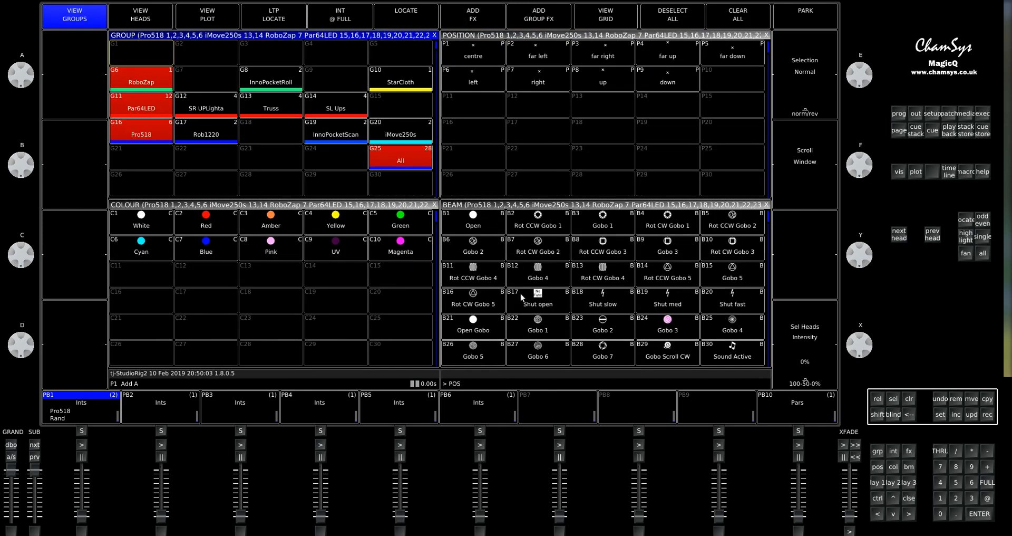
{"action": "left_click", "coordinate": [144, 76]}
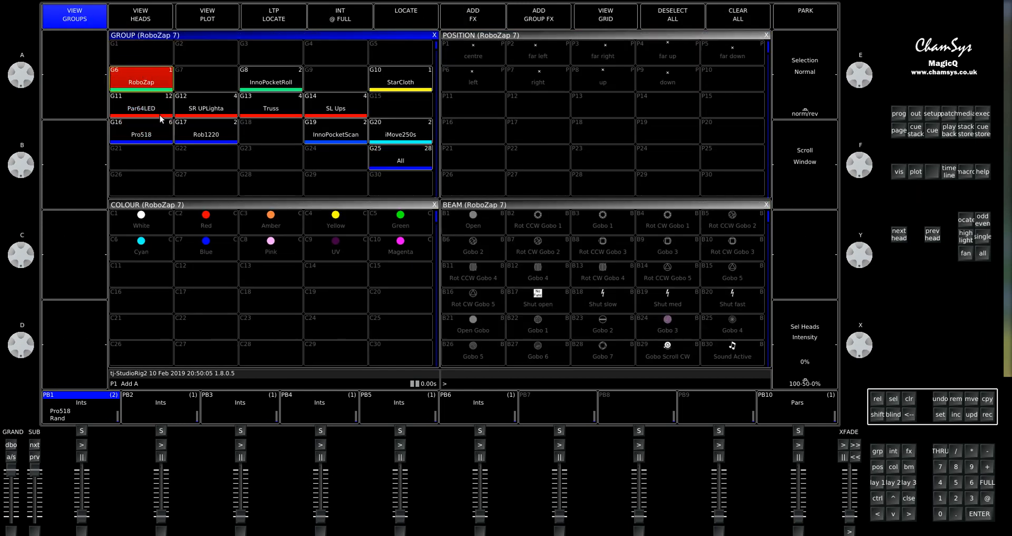
{"action": "left_click", "coordinate": [161, 134], "text": "ctrl"}
{"action": "left_click", "coordinate": [146, 112], "text": "ctrl"}
{"action": "left_click", "coordinate": [143, 81], "text": "ctrl"}
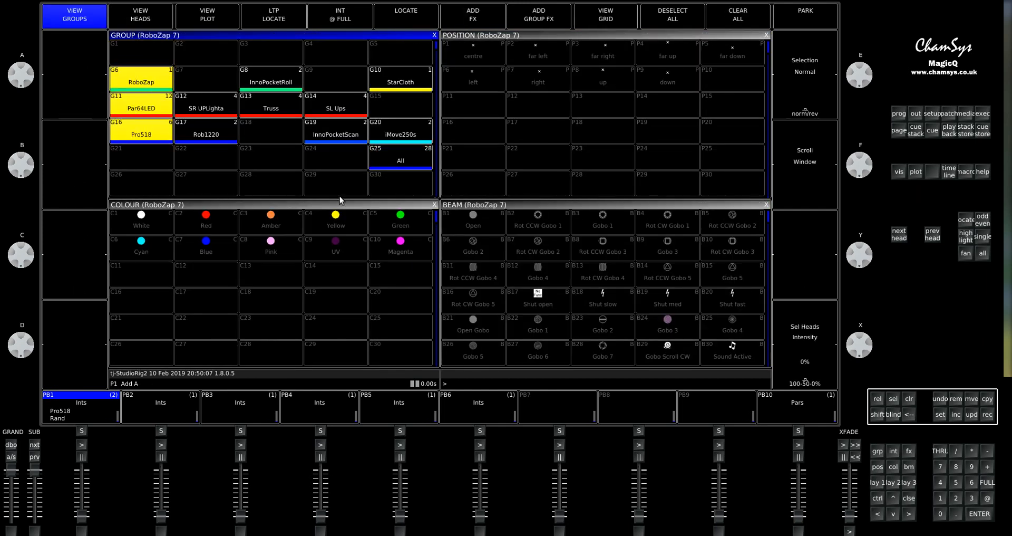
{"action": "left_click", "coordinate": [986, 400]}
{"action": "left_click", "coordinate": [982, 114]}
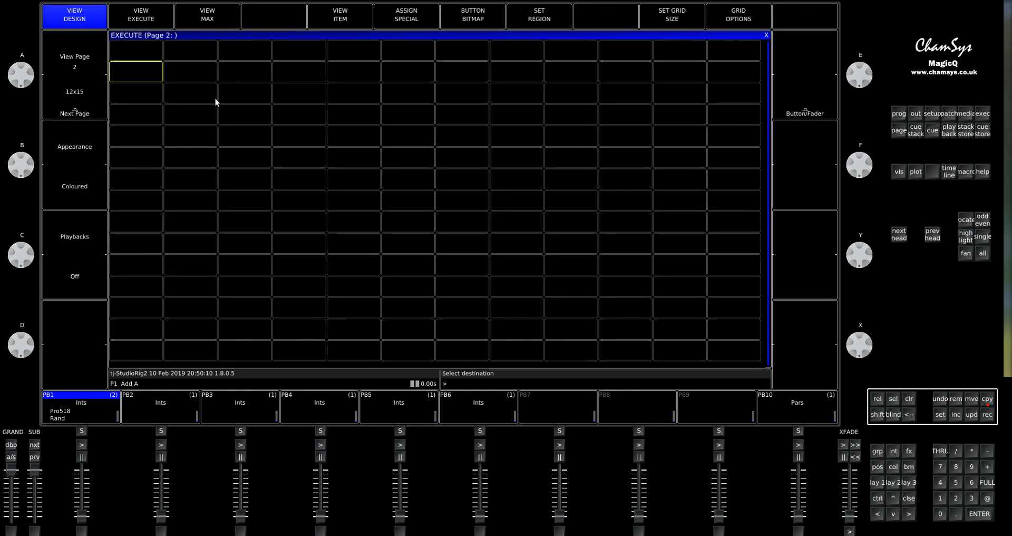
{"action": "left_click", "coordinate": [135, 68]}
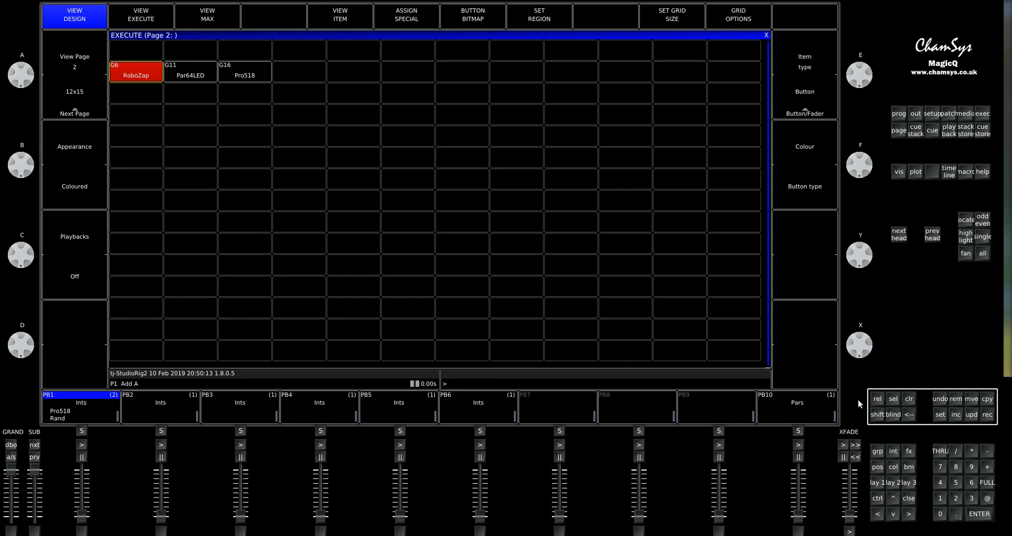
Step: Move the Par64LED and Pro518 groups into the first column, directly below RoboZap in the third and fourth rows
{"action": "left_click", "coordinate": [973, 401]}
{"action": "left_click", "coordinate": [189, 75]}
{"action": "left_click", "coordinate": [141, 96]}
{"action": "left_click", "coordinate": [972, 398]}
{"action": "left_click", "coordinate": [230, 79]}
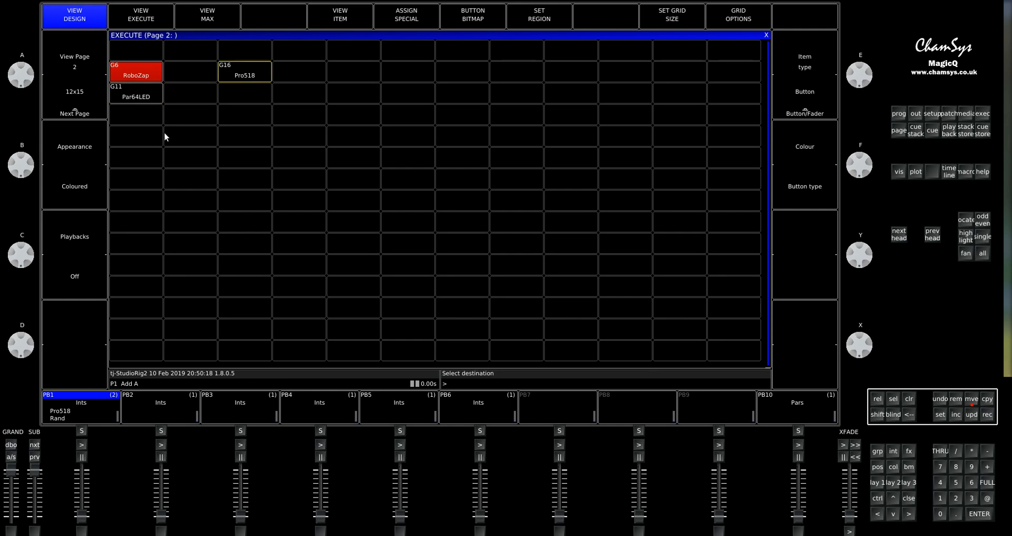
{"action": "left_click", "coordinate": [131, 123]}
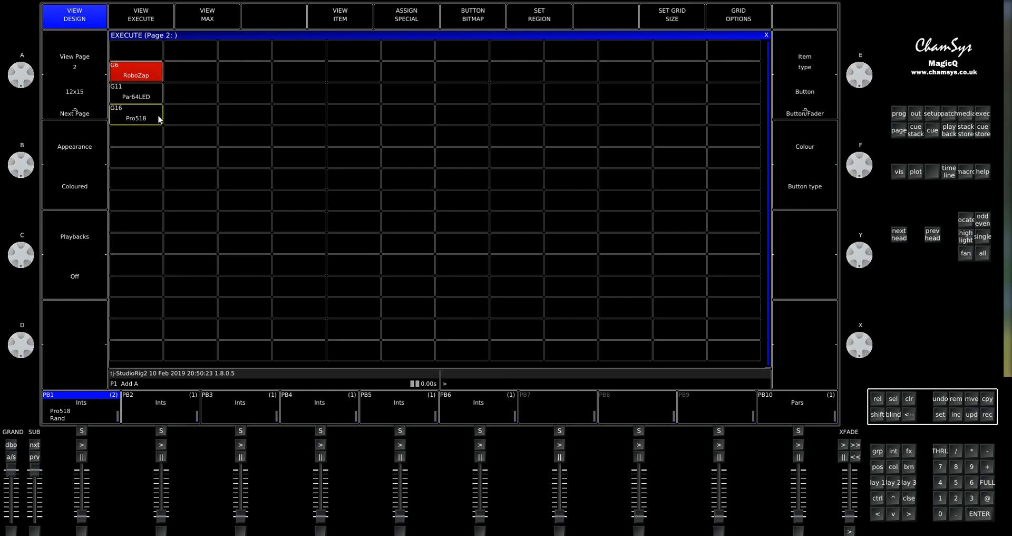
Step: Copy all ten colour palettes, White through Magenta, from the Colour window to the Execute page 2 cells beside RoboZap
{"action": "left_click", "coordinate": [877, 482]}
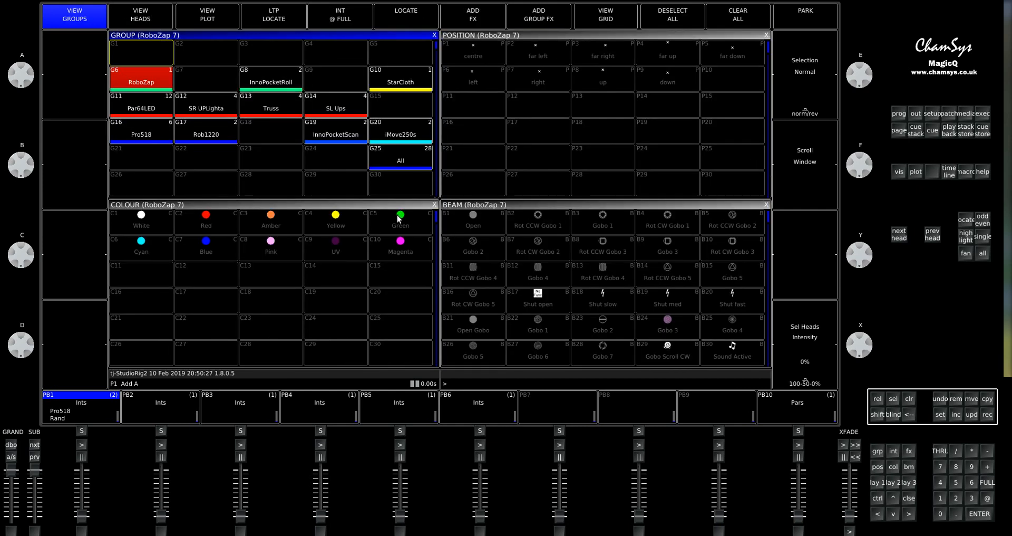
{"action": "left_click", "coordinate": [110, 214]}
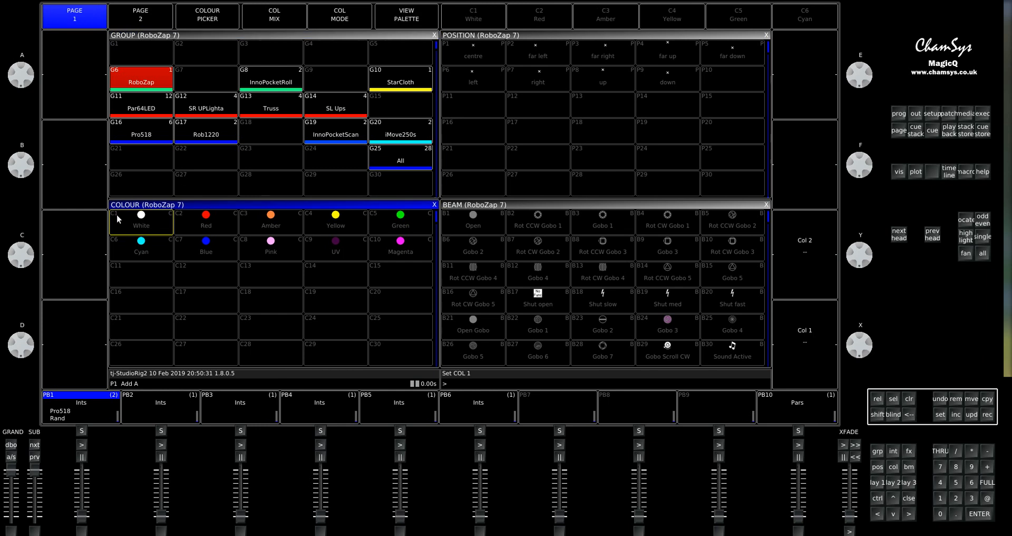
{"action": "left_click", "coordinate": [118, 219], "text": "ctrl"}
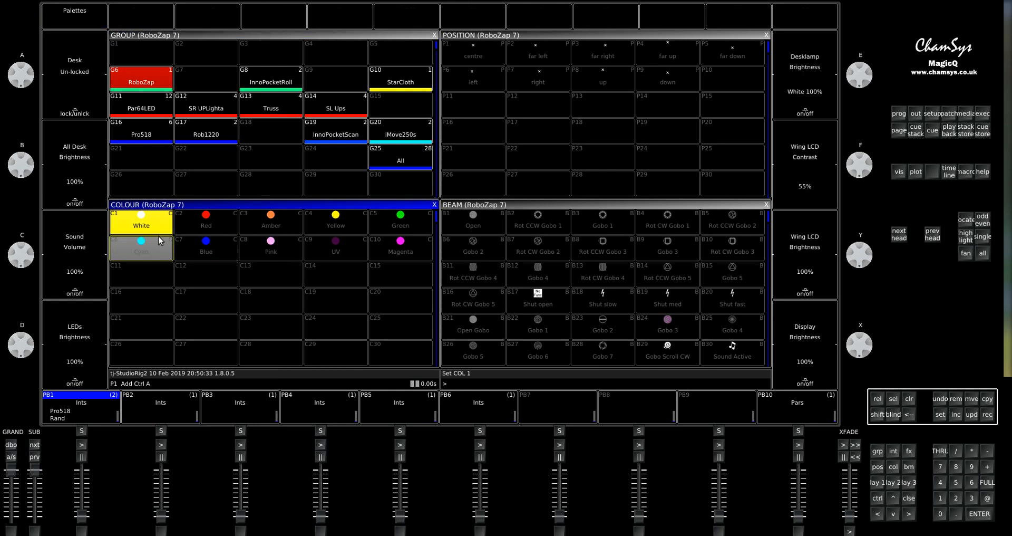
{"action": "key", "text": "shift"}
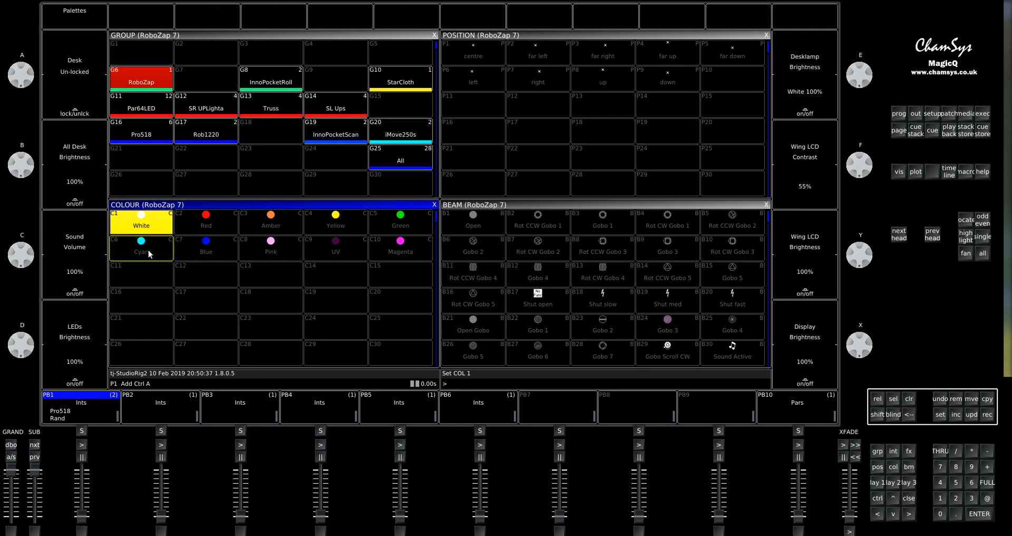
{"action": "left_click", "coordinate": [159, 254], "text": "ctrl"}
{"action": "left_click", "coordinate": [202, 221], "text": "ctrl"}
{"action": "left_click", "coordinate": [230, 257], "text": "ctrl"}
{"action": "left_click", "coordinate": [278, 231], "text": "ctrl"}
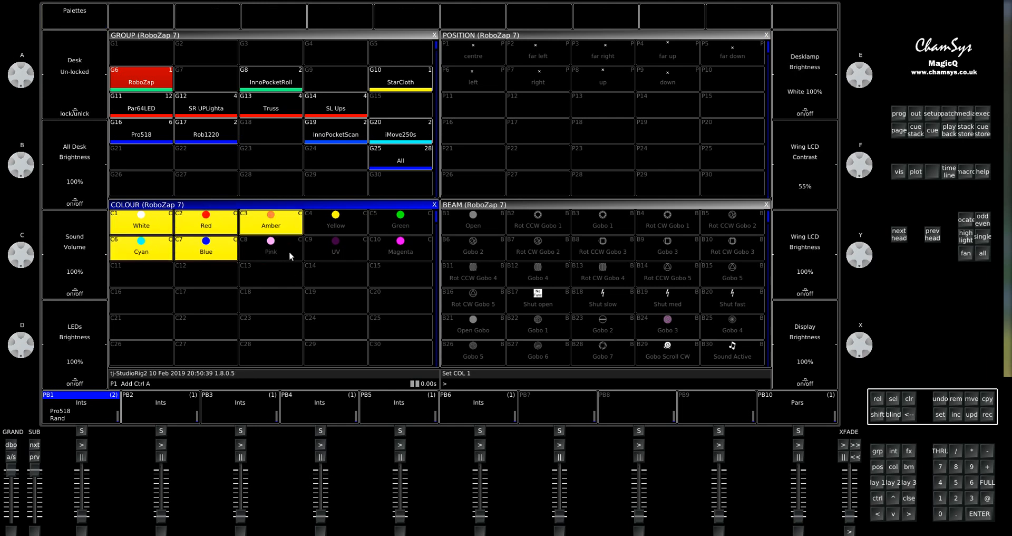
{"action": "left_click", "coordinate": [290, 252], "text": "ctrl"}
{"action": "left_click", "coordinate": [337, 244], "text": "ctrl"}
{"action": "left_click", "coordinate": [335, 222], "text": "ctrl"}
{"action": "left_click", "coordinate": [397, 228], "text": "ctrl"}
{"action": "left_click", "coordinate": [405, 246], "text": "ctrl"}
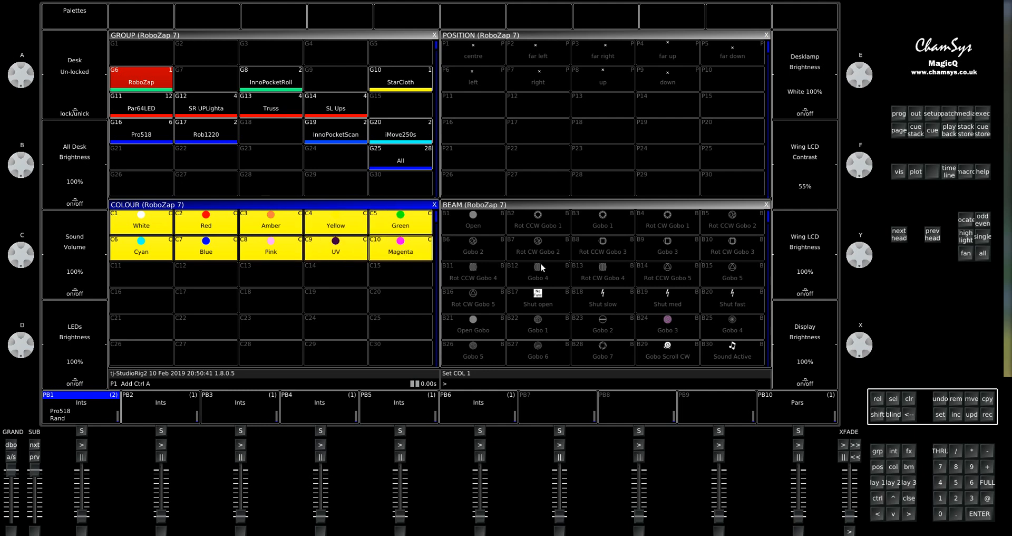
{"action": "left_click", "coordinate": [989, 399]}
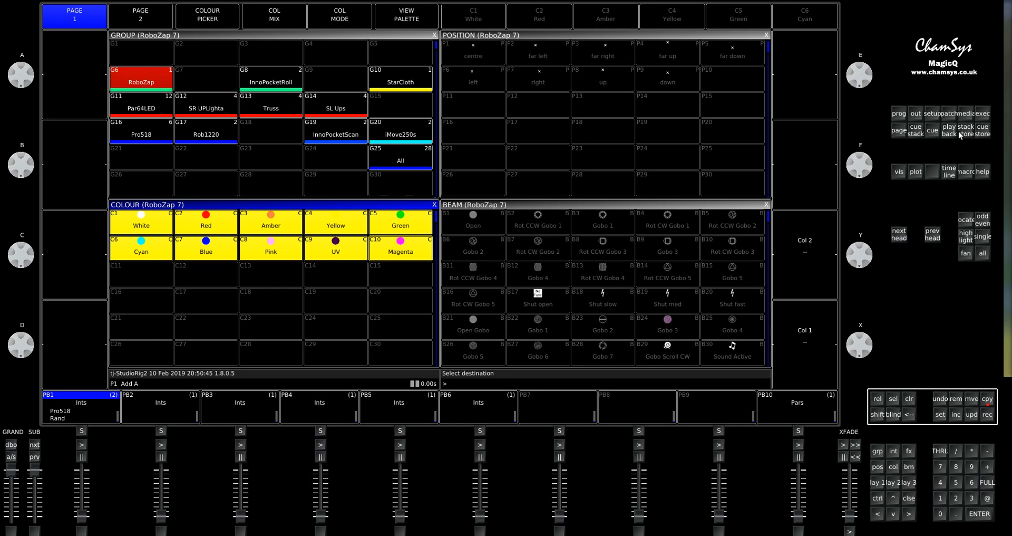
{"action": "left_click", "coordinate": [983, 114]}
{"action": "left_click", "coordinate": [185, 71]}
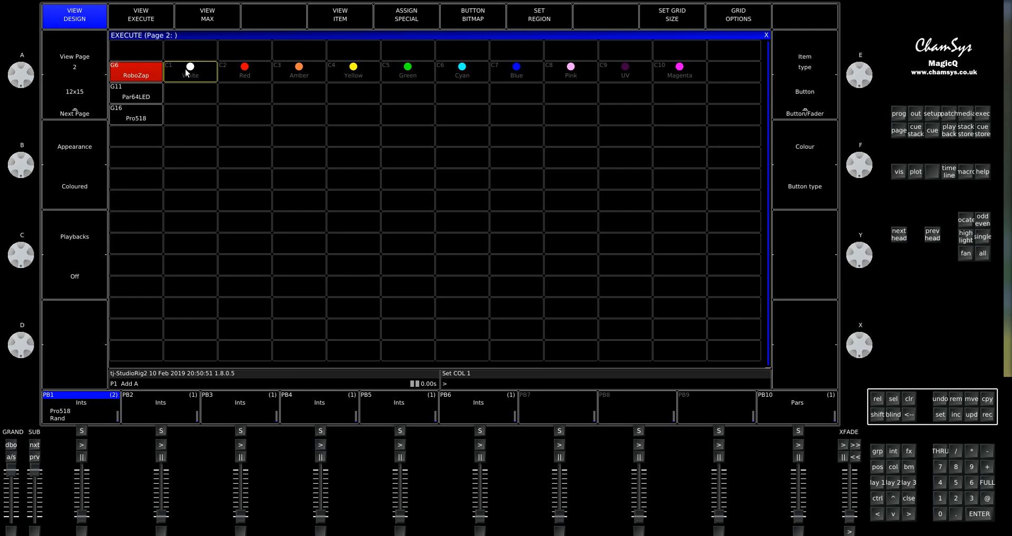
Step: Copy the RoboZap row's ten colour palettes into the matching cells of the Par64LED and Pro518 rows
{"action": "key", "text": "shift"}
{"action": "left_click_drag", "start_coordinate": [186, 69], "coordinate": [674, 67]}
{"action": "left_click", "coordinate": [989, 399]}
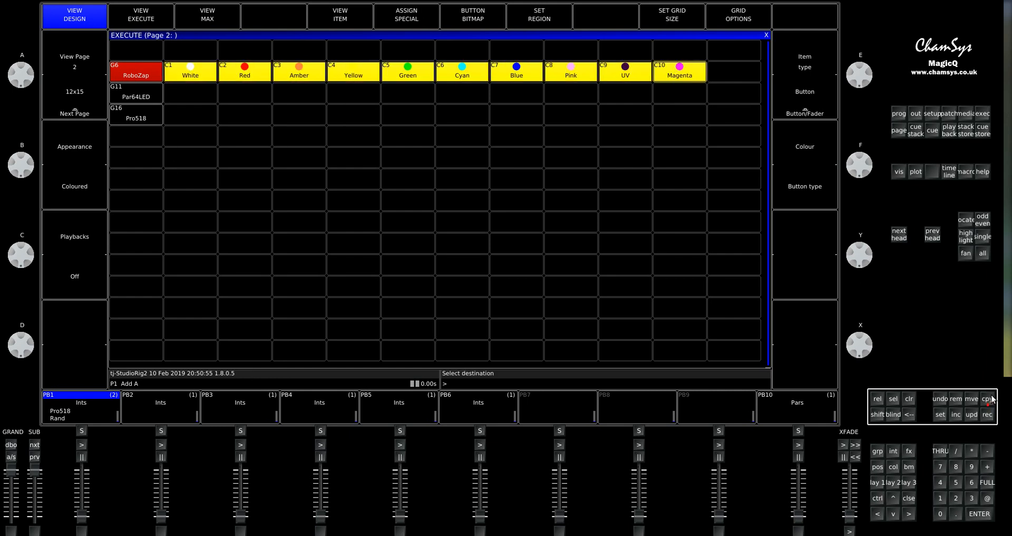
{"action": "left_click", "coordinate": [198, 90]}
{"action": "left_click_drag", "start_coordinate": [197, 97], "coordinate": [672, 98]}
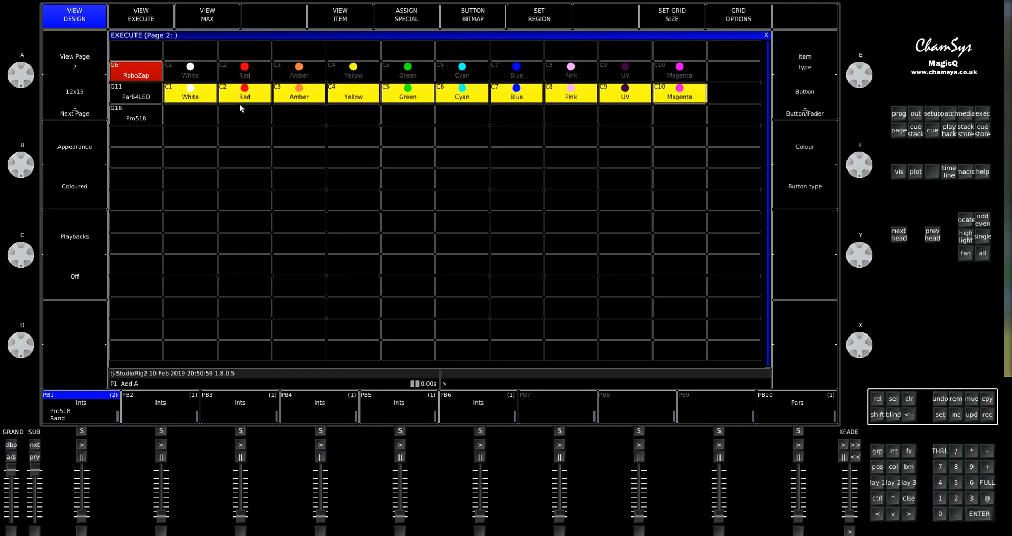
{"action": "left_click", "coordinate": [989, 400]}
{"action": "left_click", "coordinate": [181, 113]}
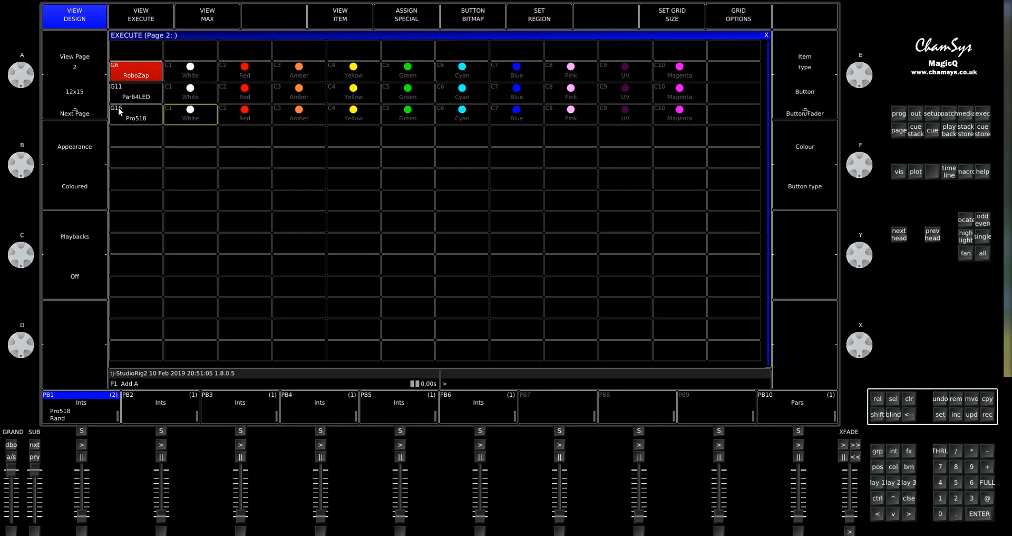
Step: Set the RoboZap, Par64LED and Pro518 rows, each from its group cell through Magenta, as three separate regions
{"action": "left_click", "coordinate": [128, 68]}
{"action": "left_click_drag", "start_coordinate": [128, 68], "coordinate": [666, 74]}
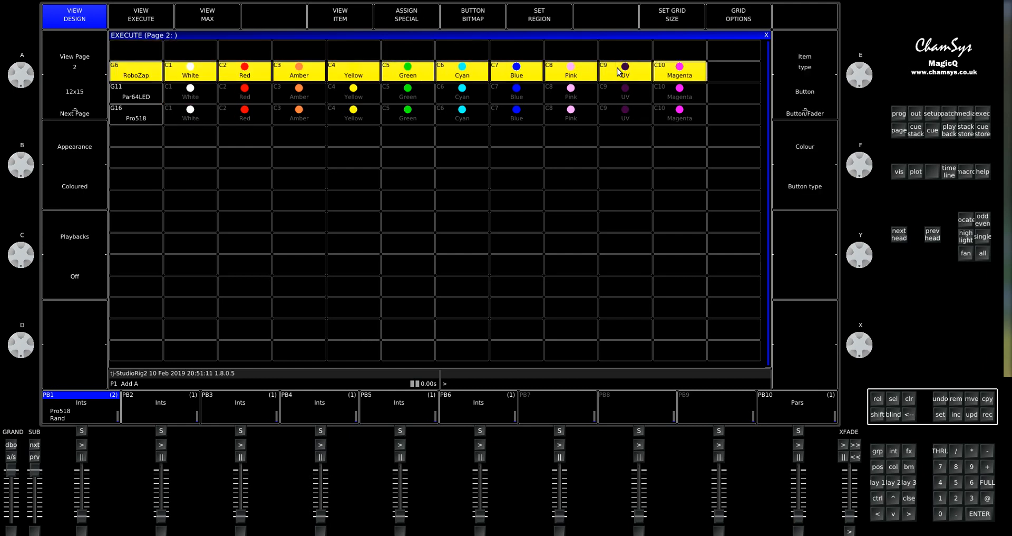
{"action": "left_click", "coordinate": [555, 11]}
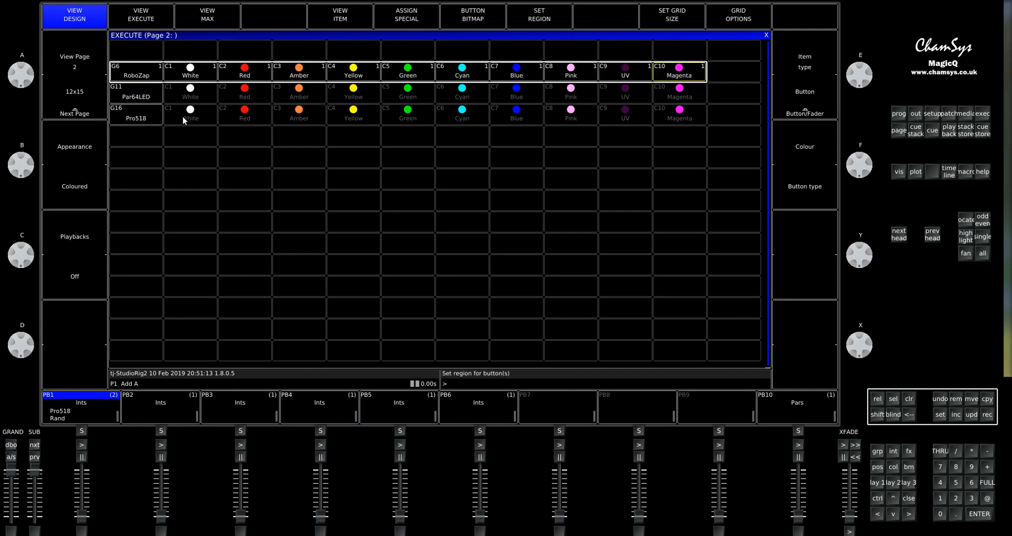
{"action": "left_click_drag", "start_coordinate": [147, 92], "coordinate": [680, 93]}
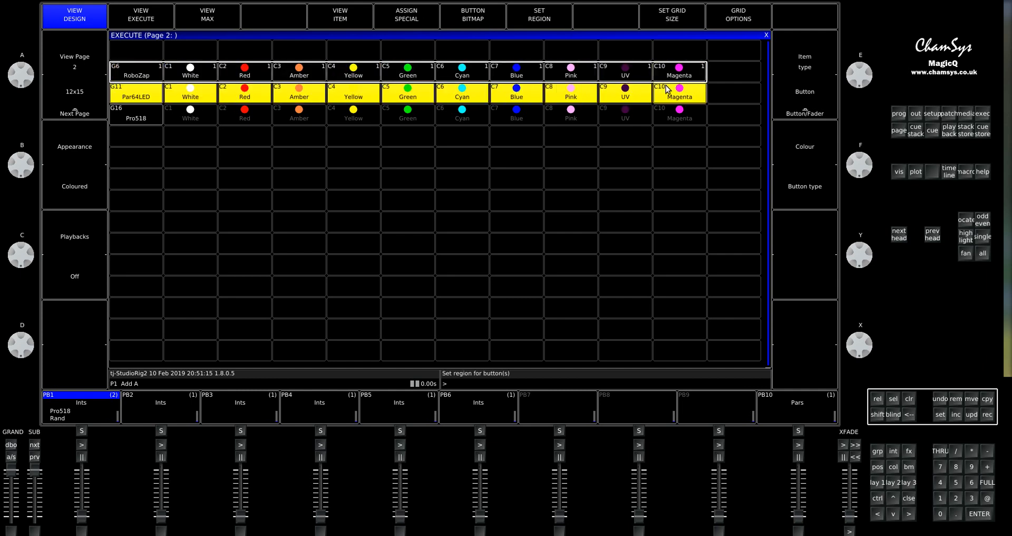
{"action": "left_click", "coordinate": [521, 18]}
{"action": "left_click_drag", "start_coordinate": [136, 115], "coordinate": [656, 114]}
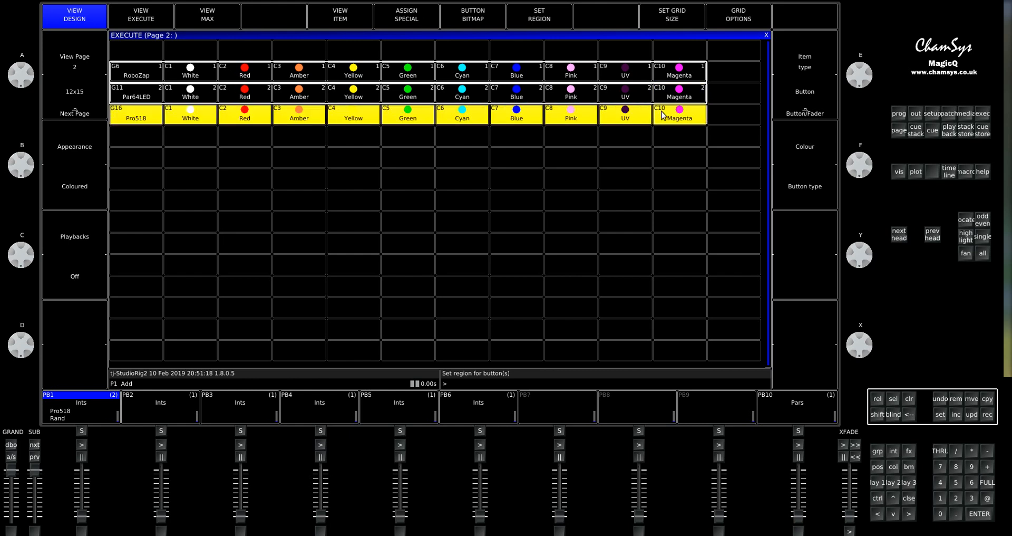
{"action": "left_click", "coordinate": [549, 18]}
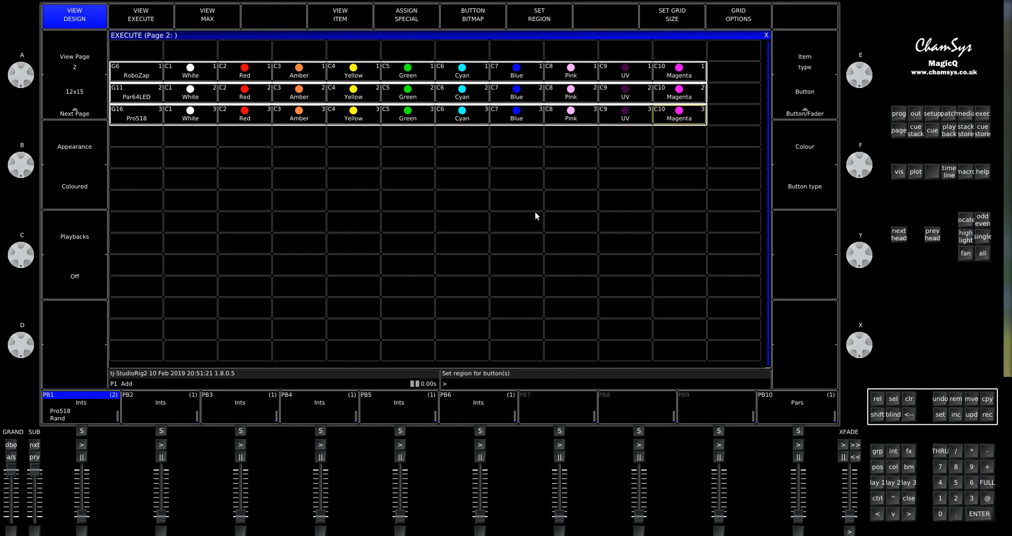
Step: Switch the page to execute view and try Amber and Green on the Par64LED and Pro518 rows, finishing with Yellow on Par64LED
{"action": "left_click", "coordinate": [158, 24]}
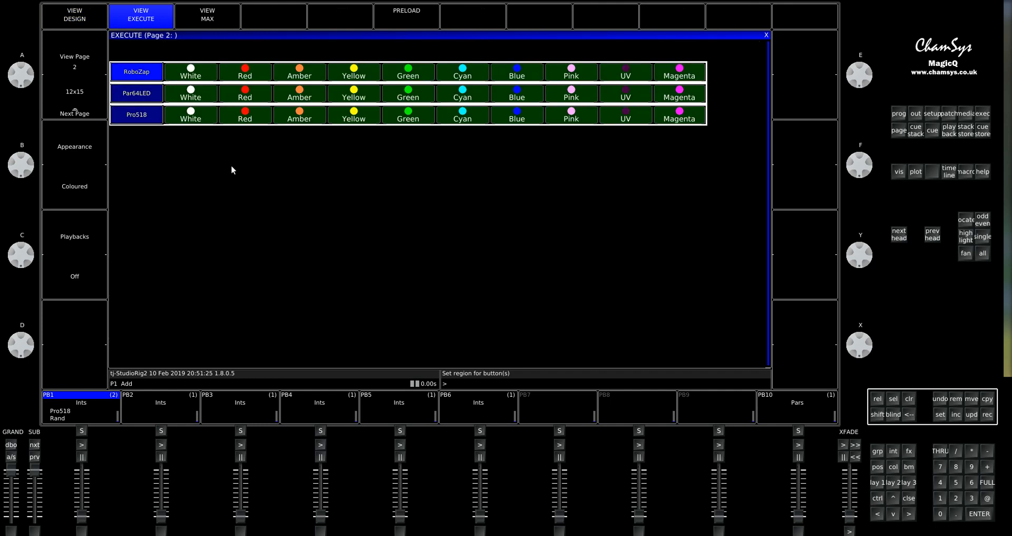
{"action": "left_click", "coordinate": [316, 109]}
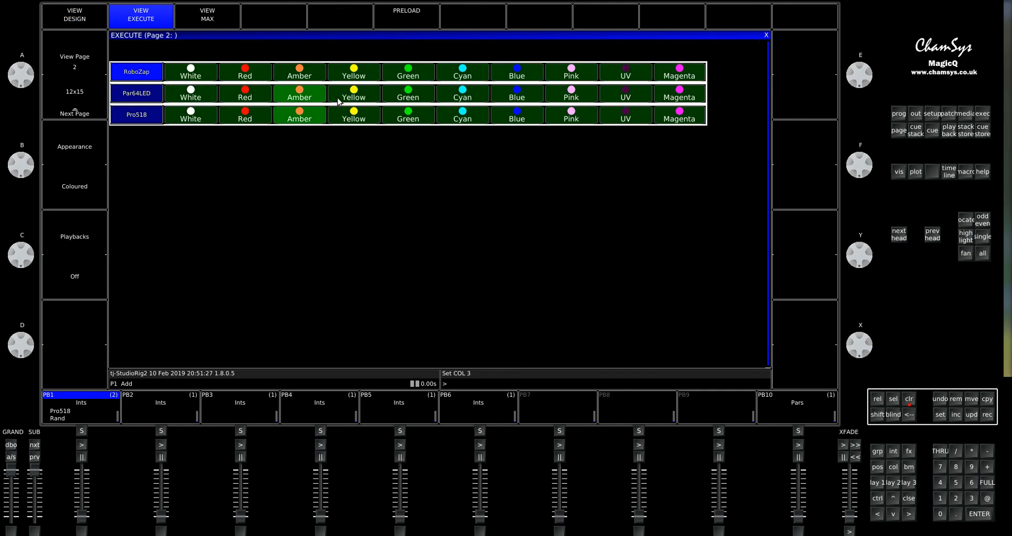
{"action": "left_click", "coordinate": [408, 116]}
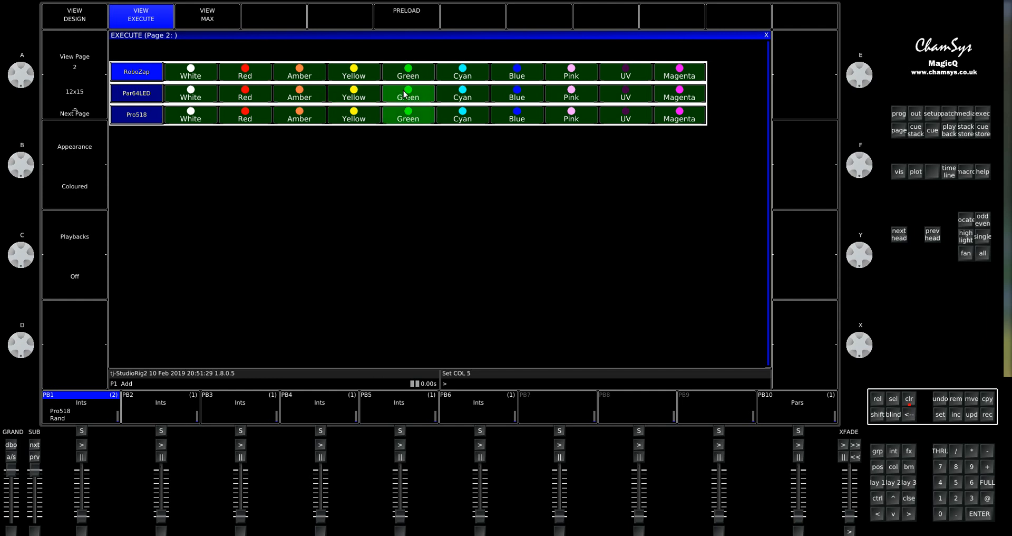
{"action": "left_click", "coordinate": [356, 95]}
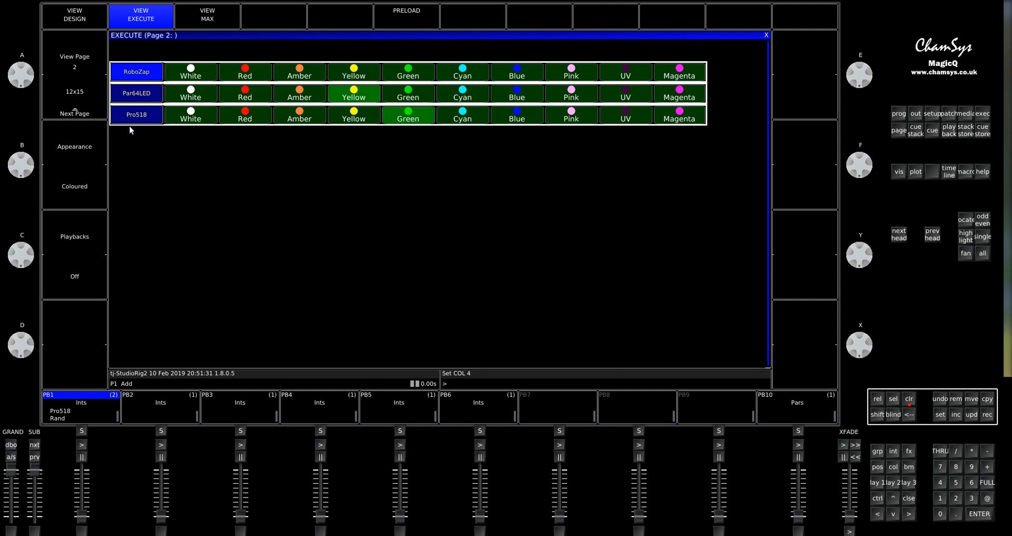
Step: Record the combined Pro518 and Rob1220 selection as a new group in cell G26 of the Group window
{"action": "left_click", "coordinate": [876, 482]}
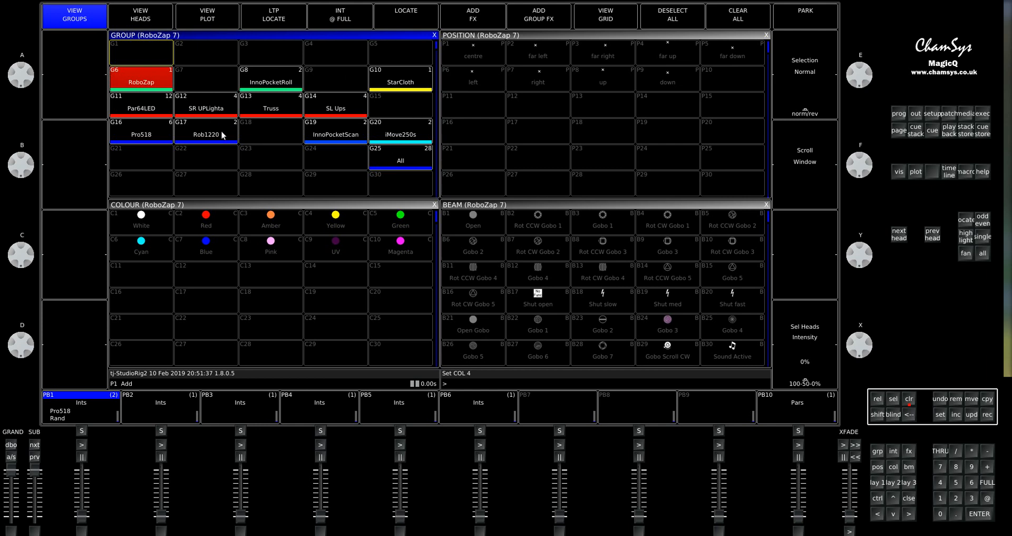
{"action": "left_click", "coordinate": [138, 138]}
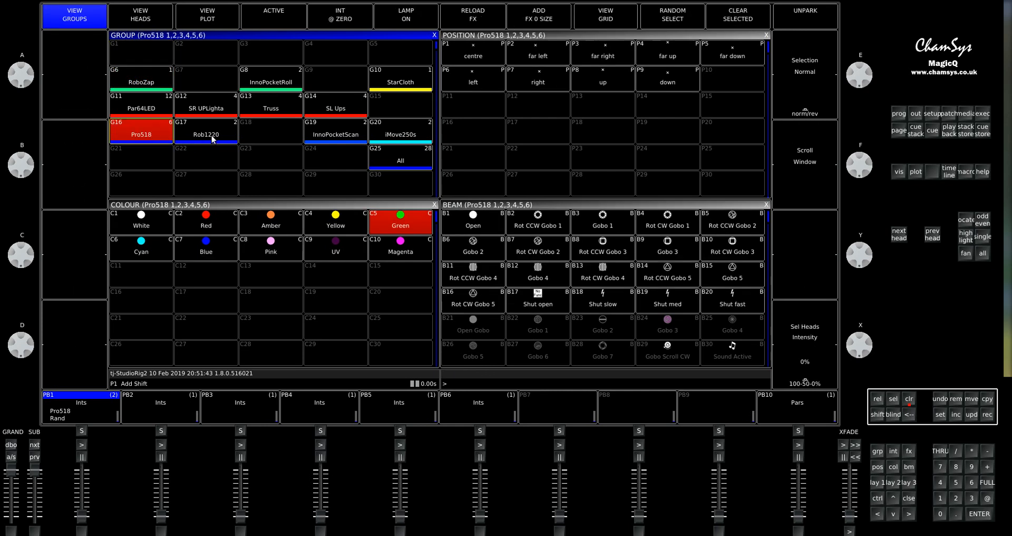
{"action": "left_click", "coordinate": [214, 139], "text": "shift"}
{"action": "left_click", "coordinate": [987, 415]}
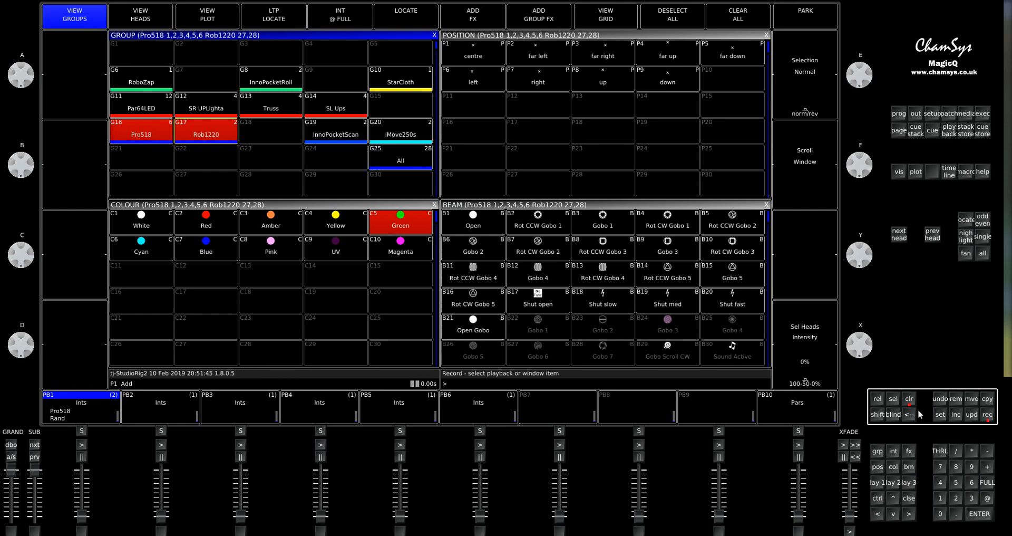
{"action": "left_click", "coordinate": [145, 179]}
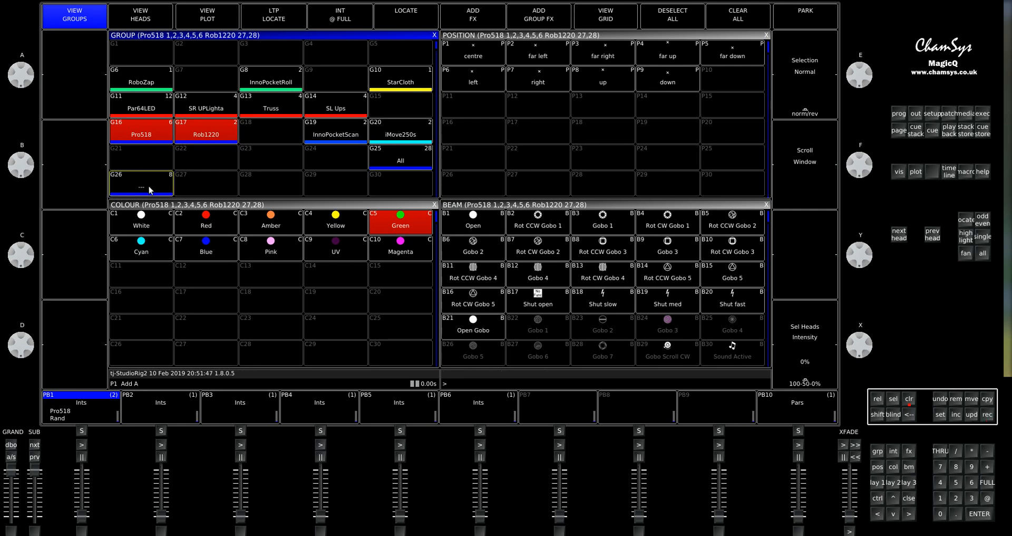
Step: Copy the All group to Execute page 2, into the first cell of the fifth row below Pro518
{"action": "left_click", "coordinate": [425, 157]}
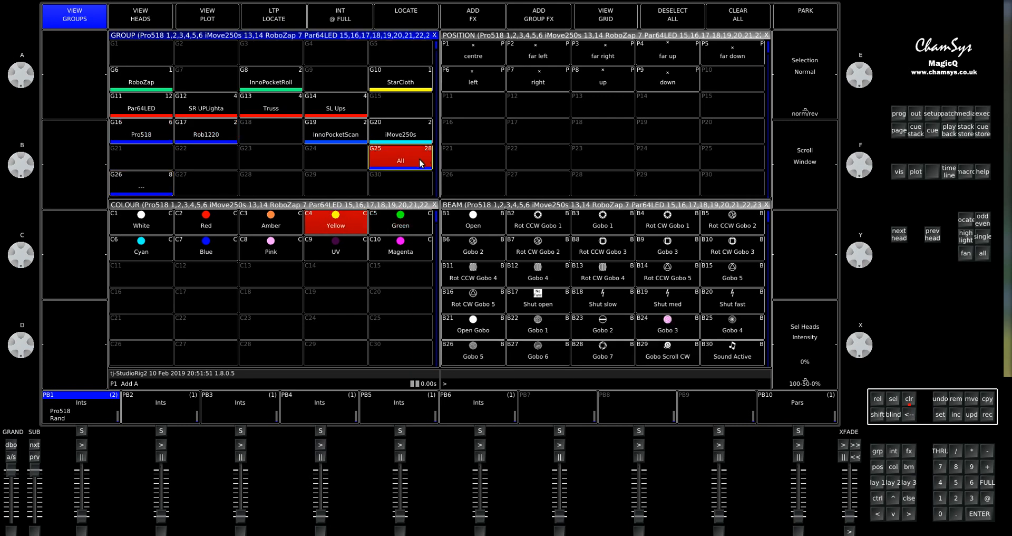
{"action": "left_click", "coordinate": [990, 399]}
{"action": "left_click", "coordinate": [562, 364]}
{"action": "left_click", "coordinate": [986, 115]}
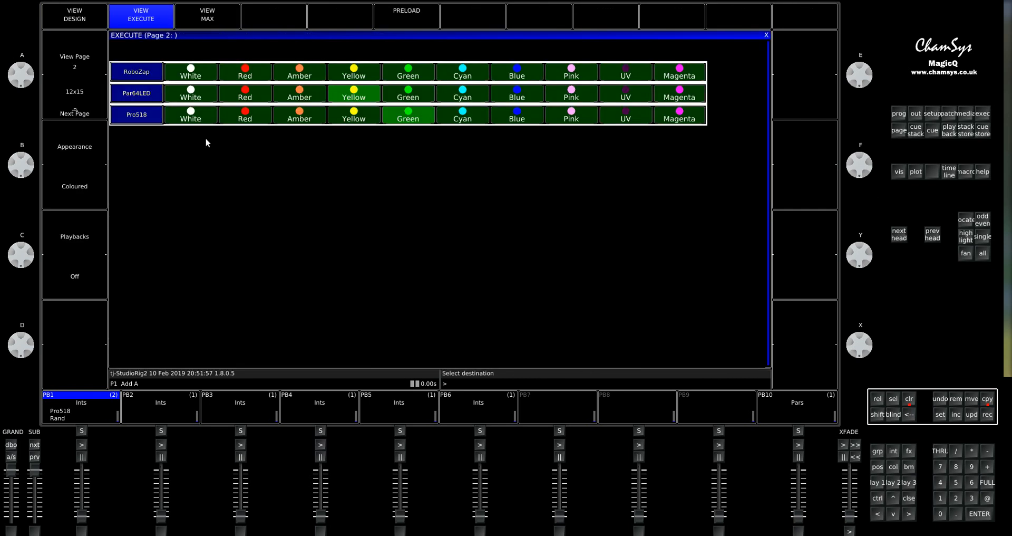
{"action": "left_click", "coordinate": [65, 27]}
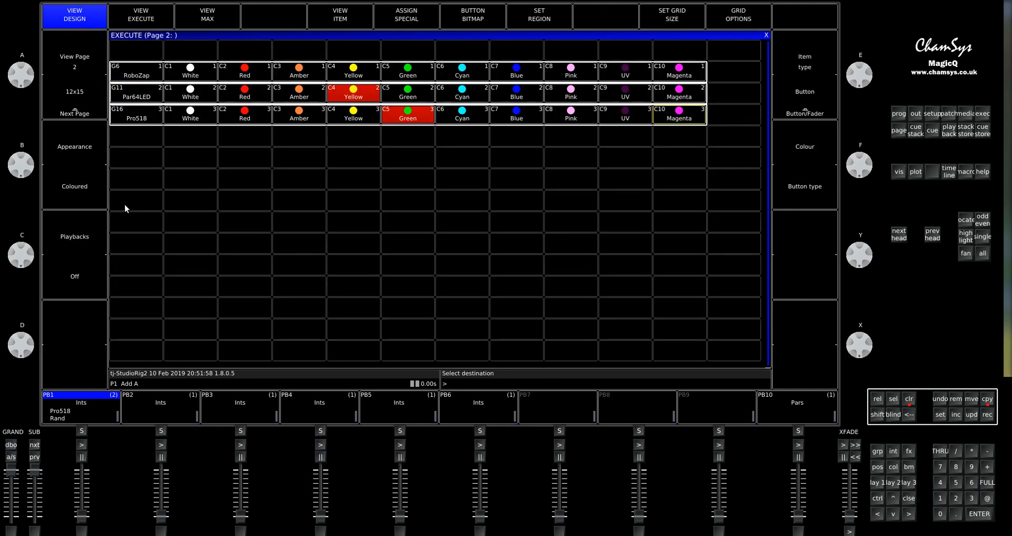
{"action": "left_click", "coordinate": [131, 138]}
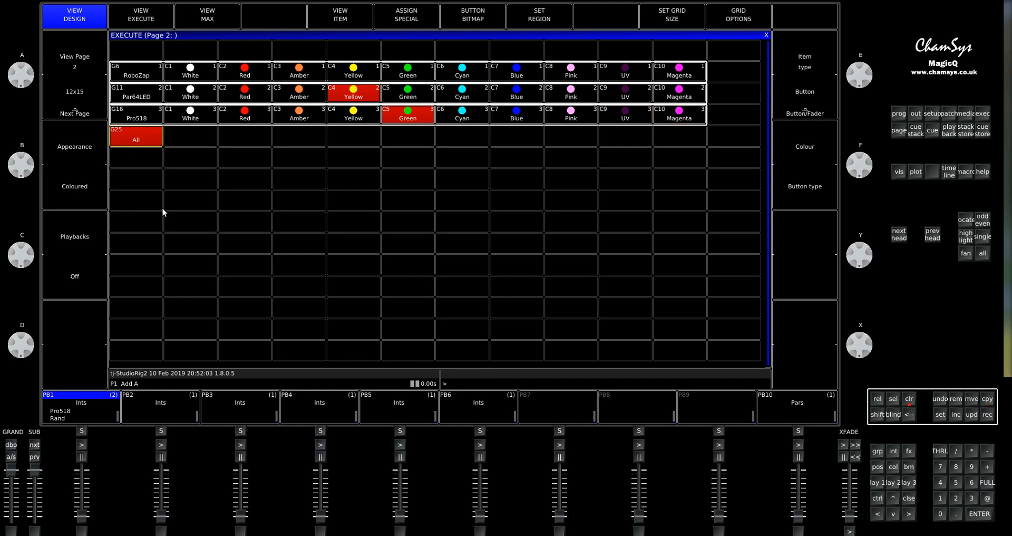
Step: Copy the Pro518 row's ten colour palettes beside the All group and set the whole All row as its own region
{"action": "left_click_drag", "start_coordinate": [178, 120], "coordinate": [687, 120]}
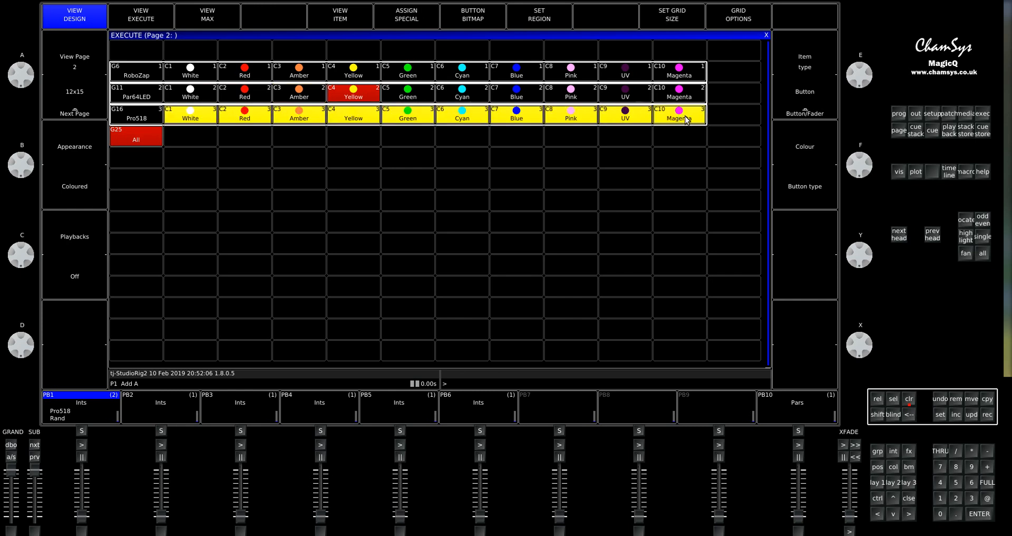
{"action": "left_click", "coordinate": [991, 400]}
{"action": "left_click", "coordinate": [207, 140]}
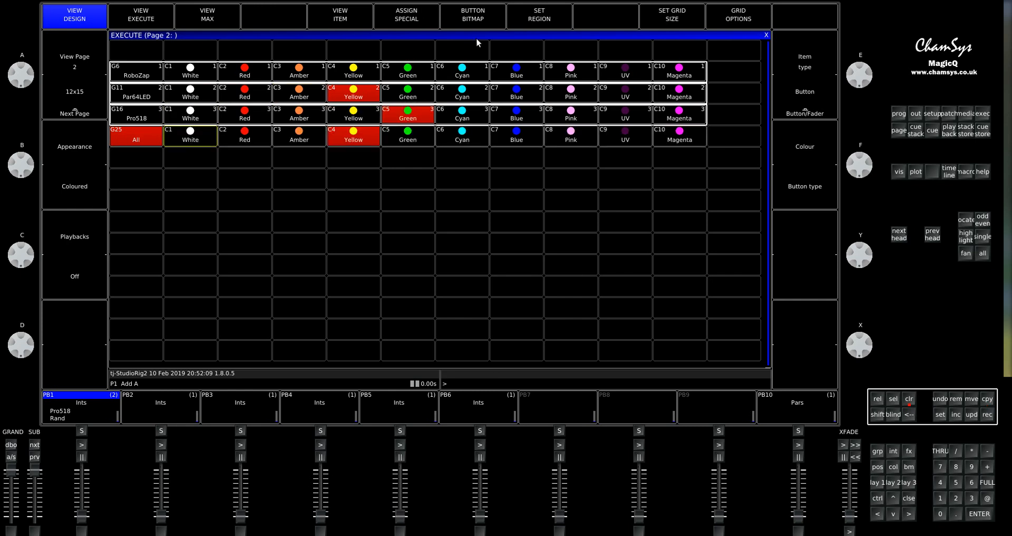
{"action": "left_click_drag", "start_coordinate": [132, 144], "coordinate": [678, 136]}
{"action": "left_click", "coordinate": [545, 17]}
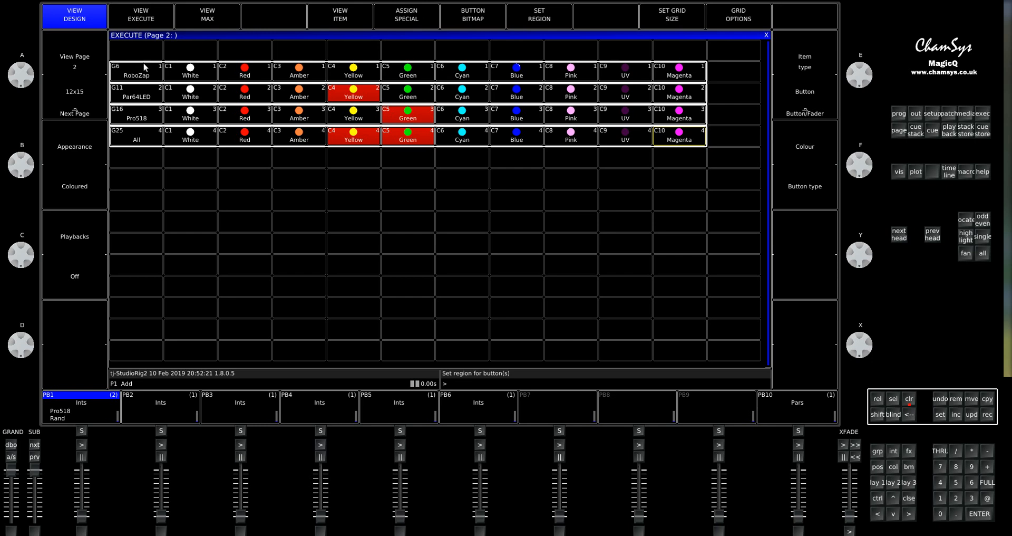
Step: Preview the page in execute view and look over the special functions assignable to its cells in design view
{"action": "left_click", "coordinate": [139, 20]}
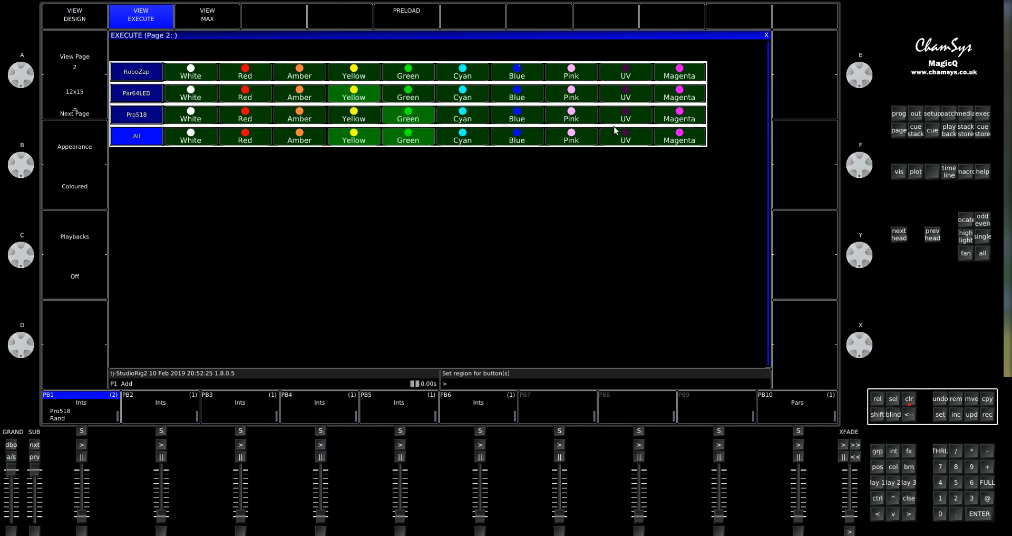
{"action": "left_click", "coordinate": [75, 16]}
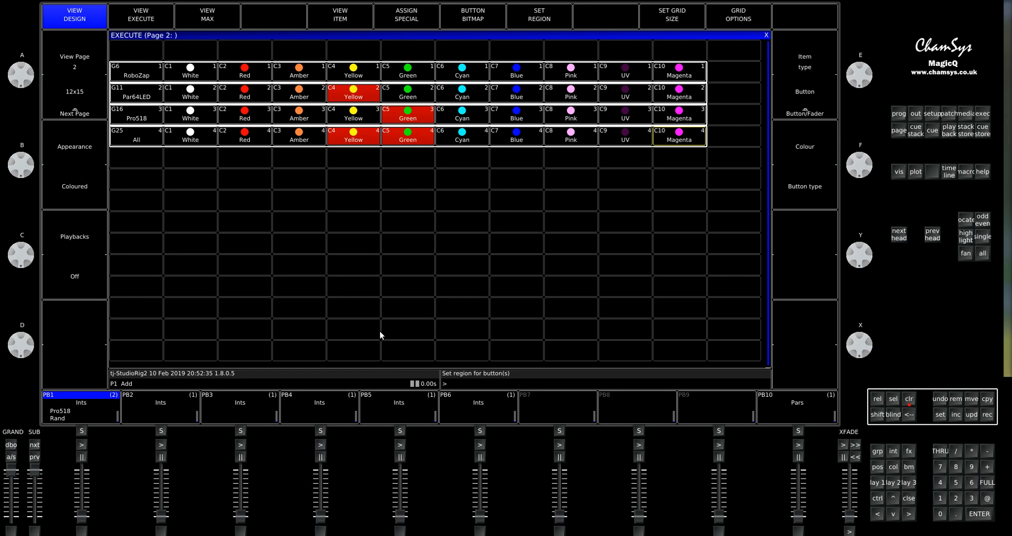
{"action": "left_click", "coordinate": [403, 23]}
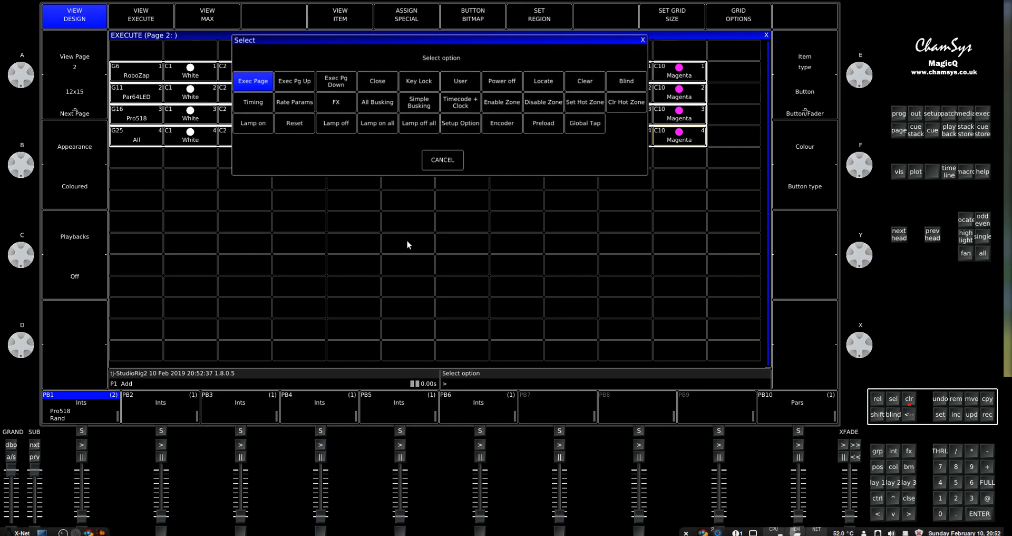
{"action": "left_click", "coordinate": [442, 160]}
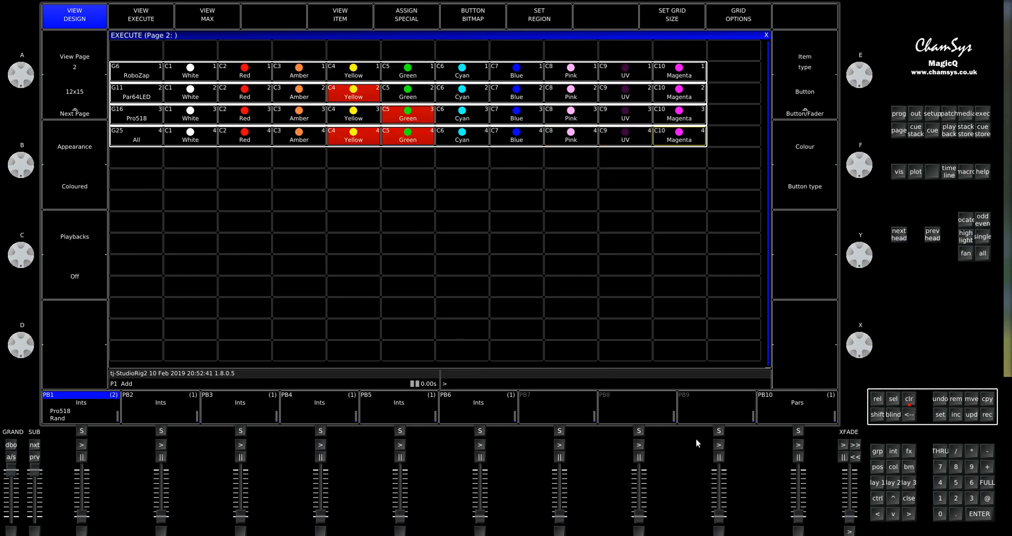
Step: Copy the Shut open, Shut slow, Shut med and Shut fast beam palettes to Execute page 2, starting at the eighth row's first cell
{"action": "left_click", "coordinate": [875, 482]}
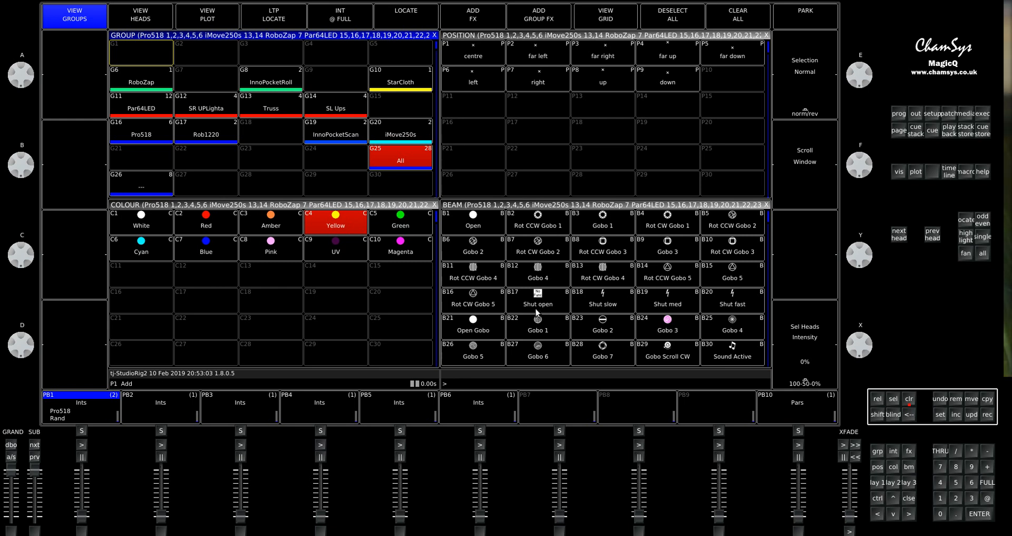
{"action": "left_click", "coordinate": [524, 299]}
{"action": "left_click_drag", "start_coordinate": [524, 299], "coordinate": [709, 311]}
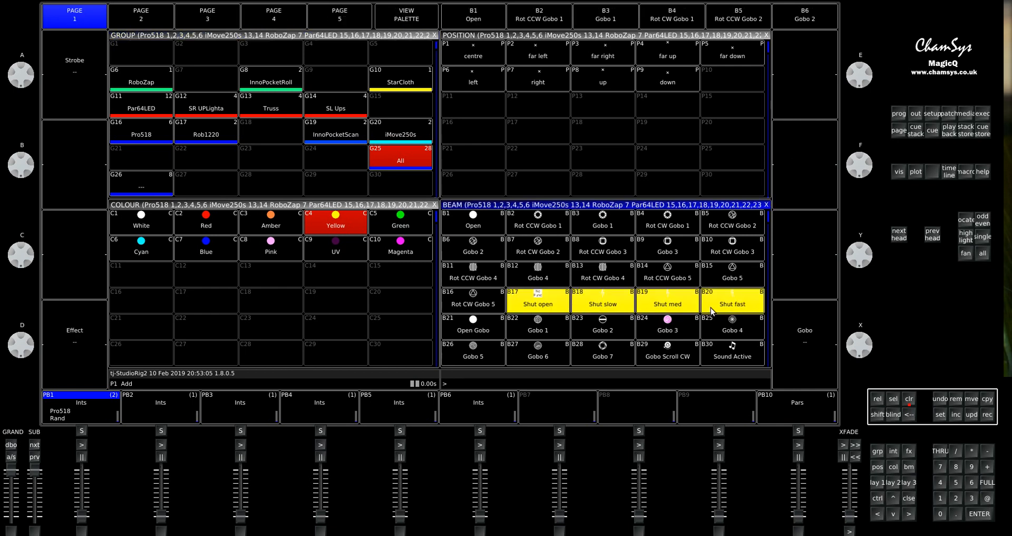
{"action": "left_click", "coordinate": [993, 401]}
{"action": "left_click", "coordinate": [983, 116]}
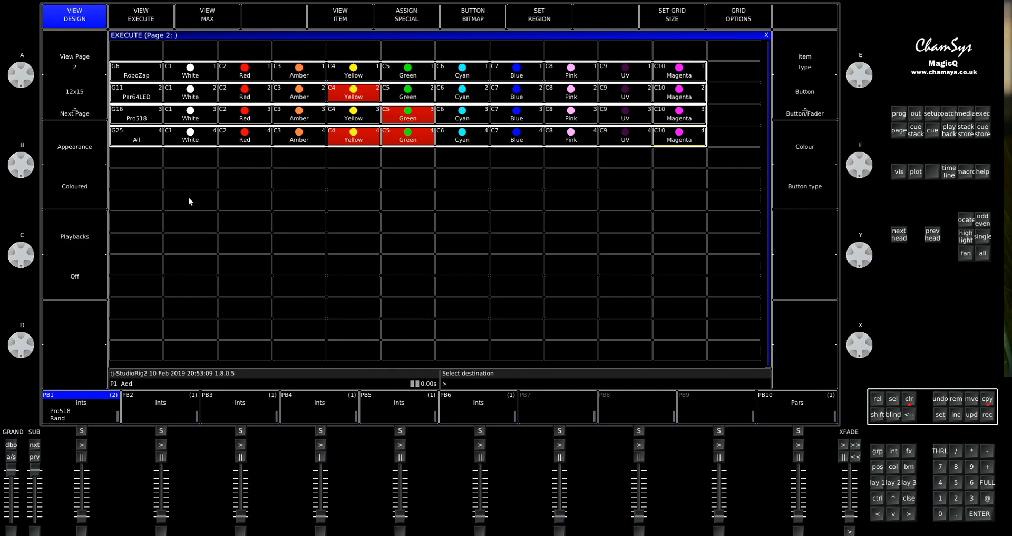
{"action": "left_click", "coordinate": [130, 205]}
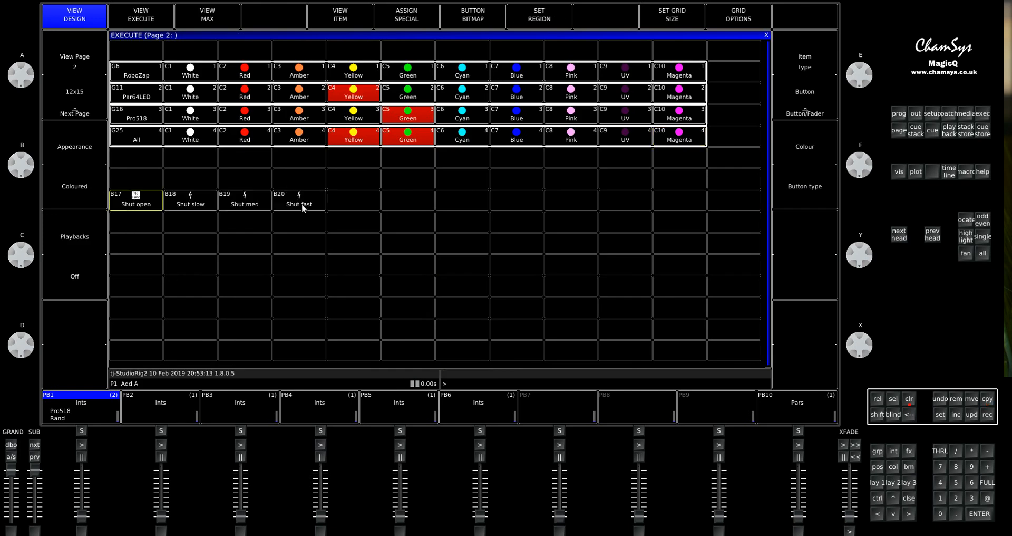
Step: Switch the page to execute view and apply Shut med, followed by Shut open, to the selected All group
{"action": "left_click", "coordinate": [124, 21]}
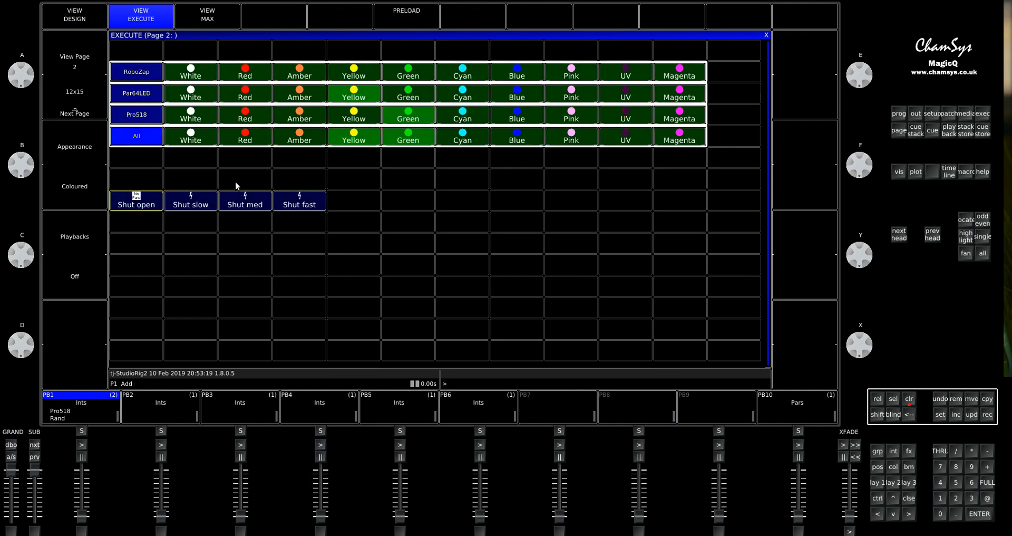
{"action": "left_click", "coordinate": [244, 205]}
{"action": "left_click", "coordinate": [123, 203]}
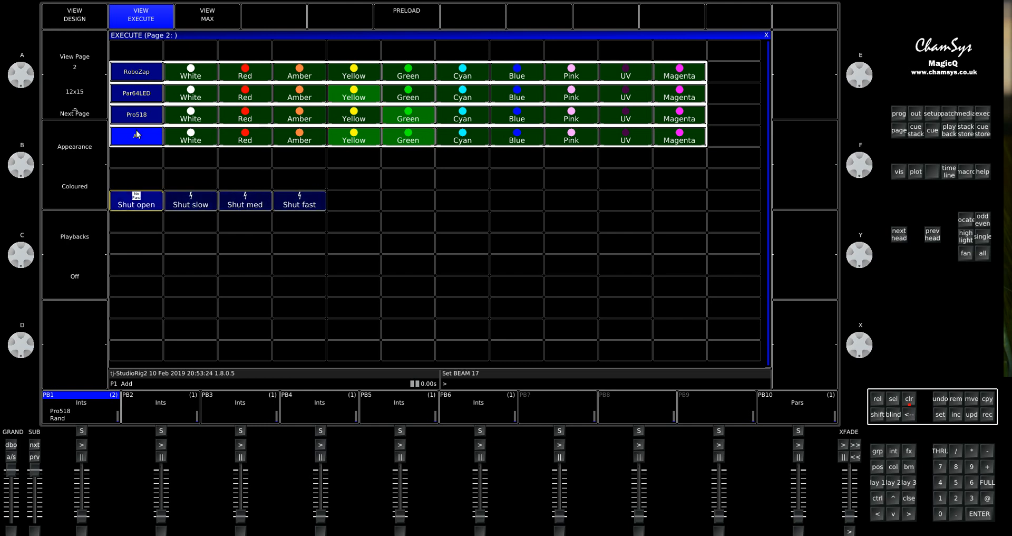
Step: Select RoboZap, Par64LED, Pro518 and All in turn, return to RoboZap and apply Shut med to it
{"action": "left_click", "coordinate": [148, 76]}
{"action": "left_click", "coordinate": [138, 98]}
{"action": "left_click", "coordinate": [136, 112]}
{"action": "left_click", "coordinate": [135, 136]}
{"action": "left_click", "coordinate": [136, 76]}
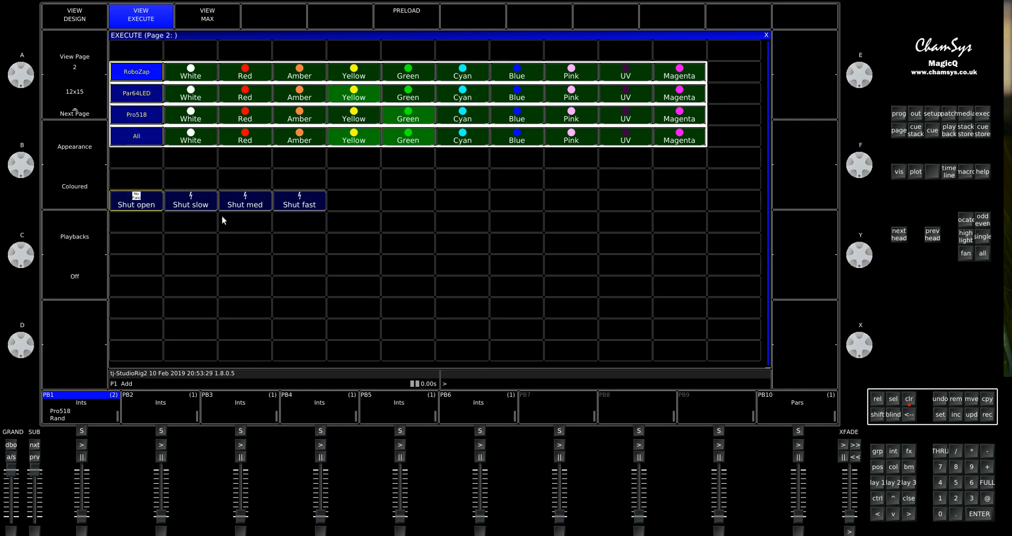
{"action": "left_click", "coordinate": [252, 205]}
Step: Select the All group and apply Shut slow, followed by Shut med
{"action": "left_click", "coordinate": [142, 136]}
{"action": "left_click", "coordinate": [201, 208]}
{"action": "left_click", "coordinate": [244, 207]}
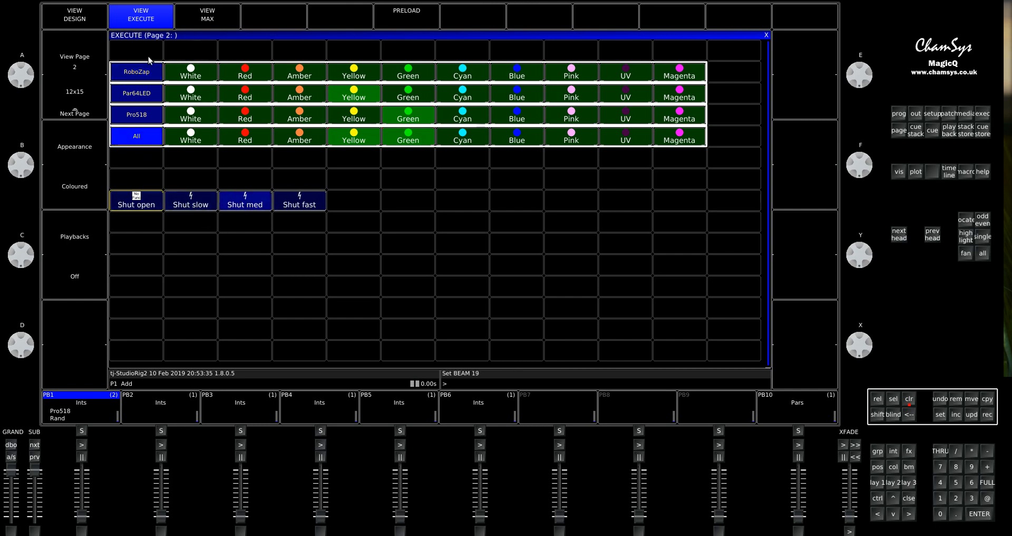
Step: Try Amber from the All row and set all fixtures to Red
{"action": "left_click", "coordinate": [290, 139]}
{"action": "left_click", "coordinate": [252, 136]}
{"action": "left_click", "coordinate": [253, 140]}
{"action": "left_click", "coordinate": [261, 142]}
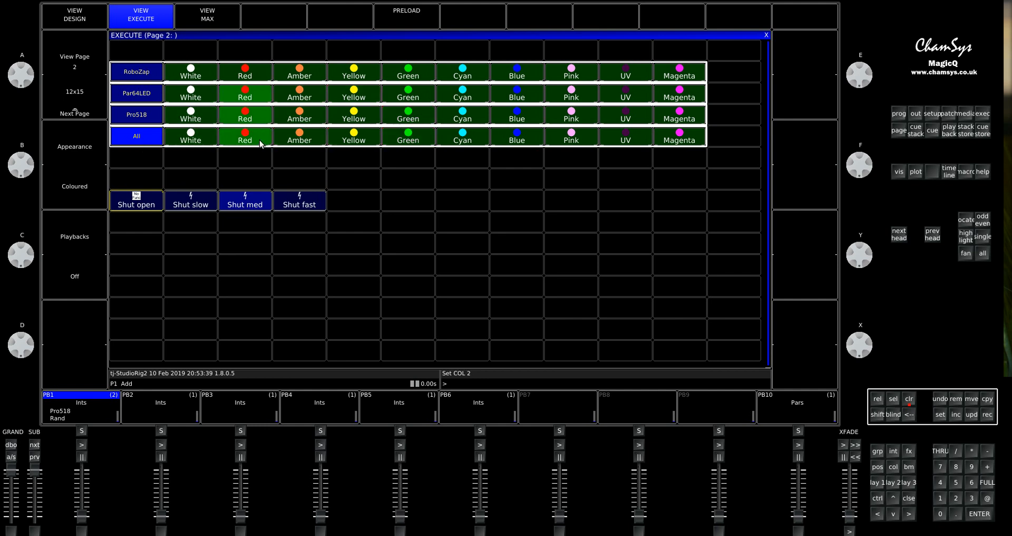
Step: Apply White, Amber, Yellow and Green in turn from the Par64LED row
{"action": "left_click", "coordinate": [185, 101]}
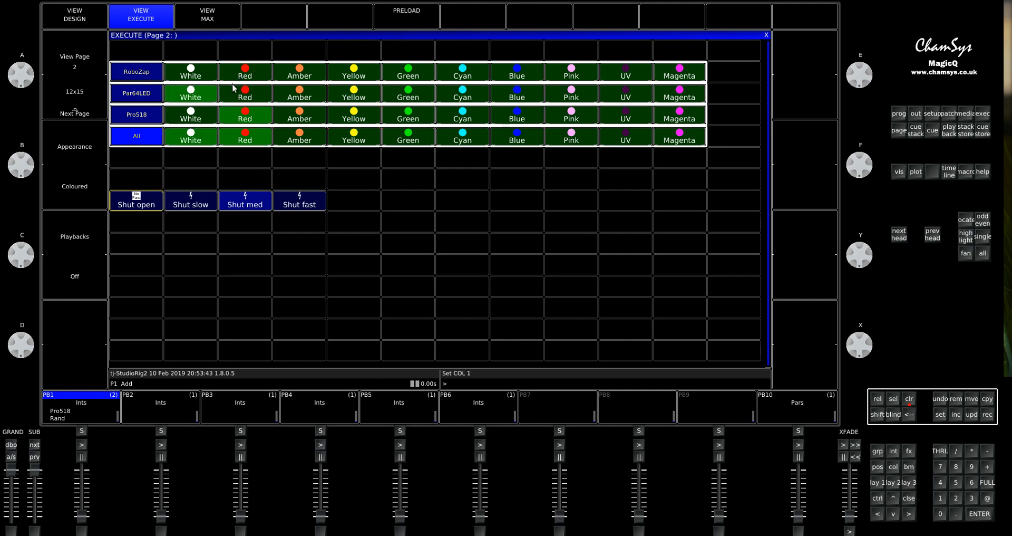
{"action": "left_click", "coordinate": [288, 96]}
{"action": "left_click", "coordinate": [368, 93]}
{"action": "left_click", "coordinate": [421, 102]}
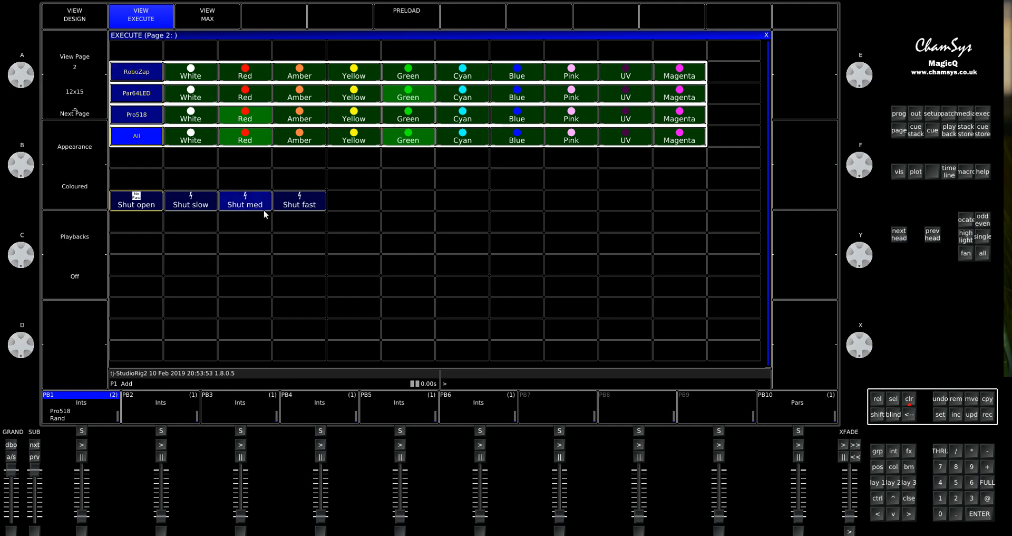
Step: Apply Shut open, and copy beam palettes B1 to B15 into the Execute grid from the first cell of row 11
{"action": "left_click", "coordinate": [141, 206]}
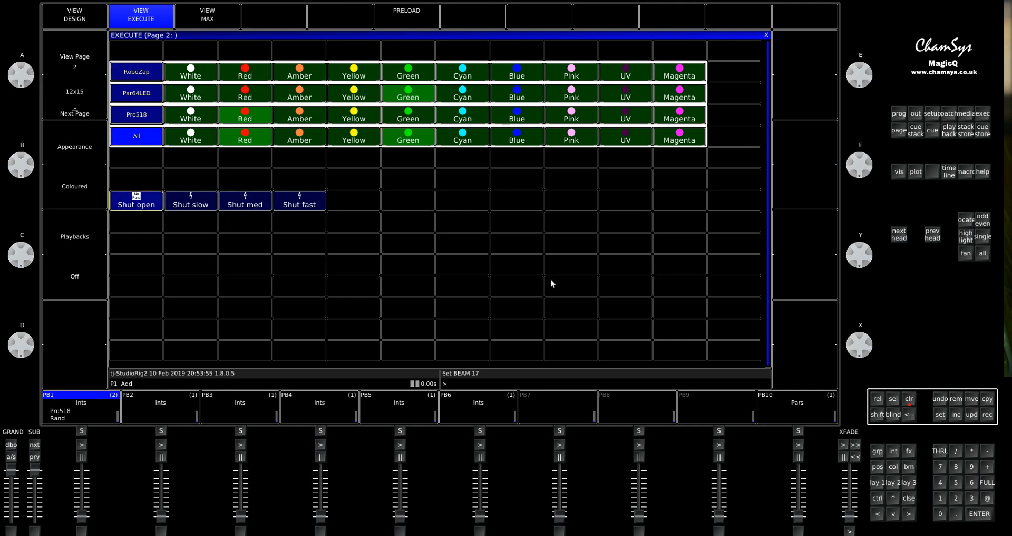
{"action": "left_click", "coordinate": [878, 482]}
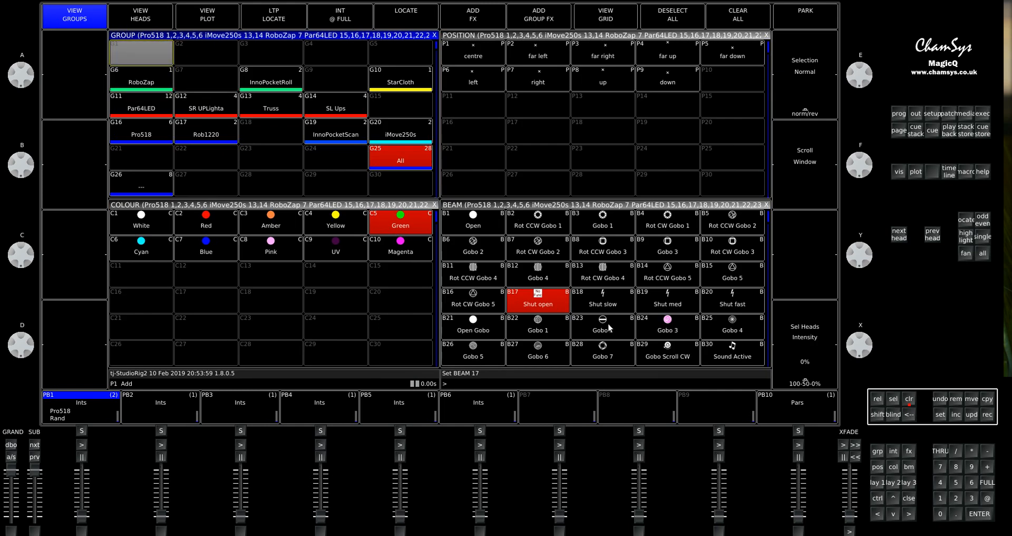
{"action": "left_click_drag", "start_coordinate": [500, 223], "coordinate": [733, 281]}
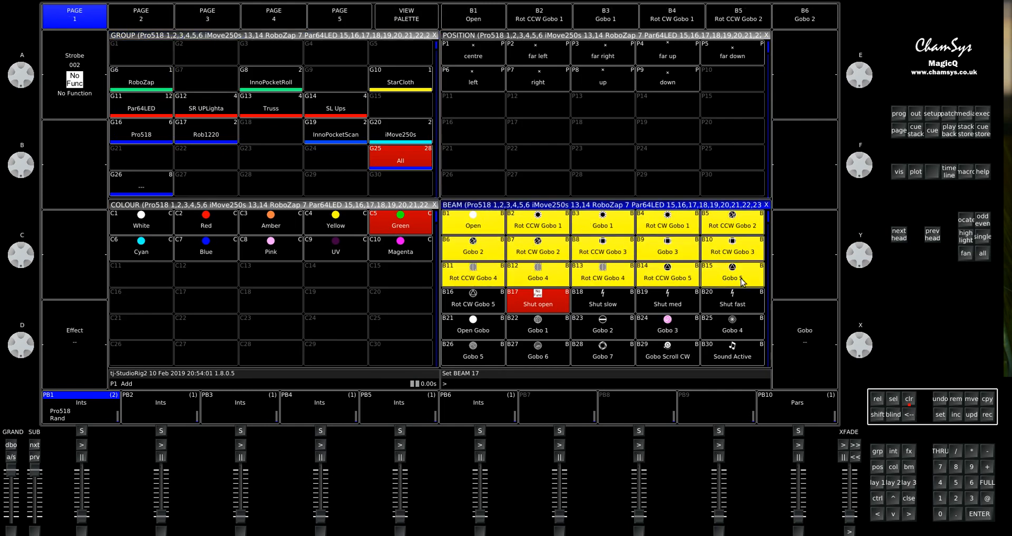
{"action": "left_click", "coordinate": [988, 398]}
{"action": "left_click", "coordinate": [976, 116]}
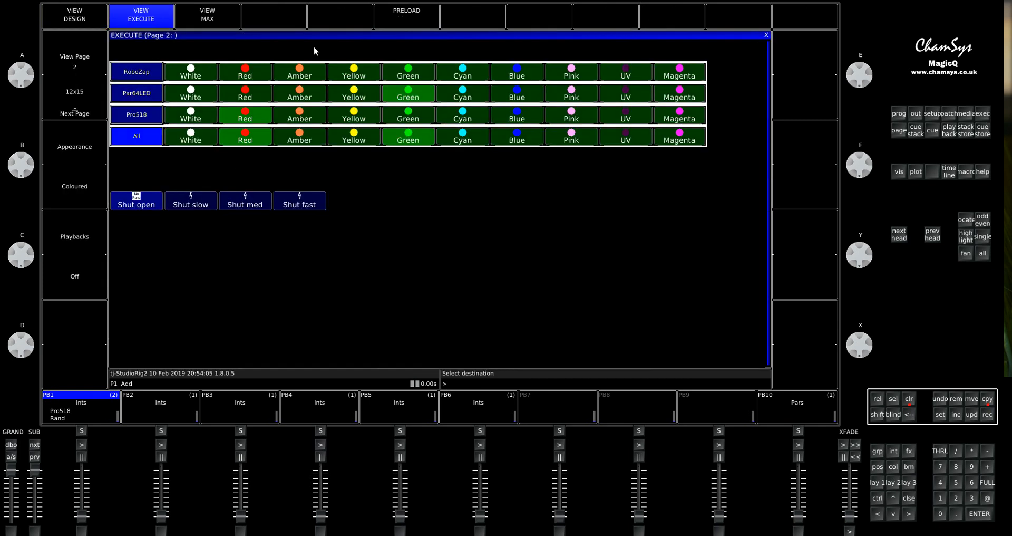
{"action": "left_click", "coordinate": [63, 23]}
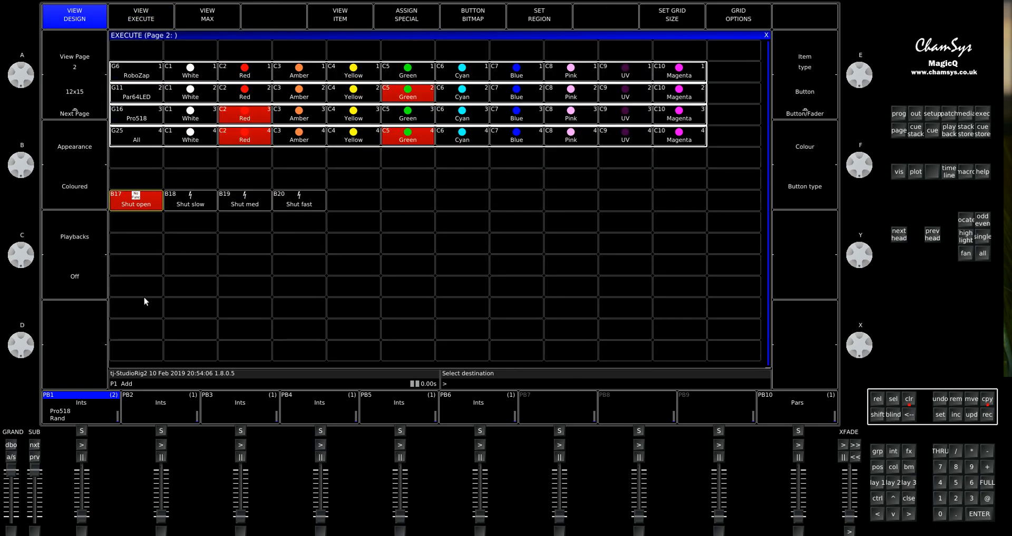
{"action": "left_click", "coordinate": [144, 265]}
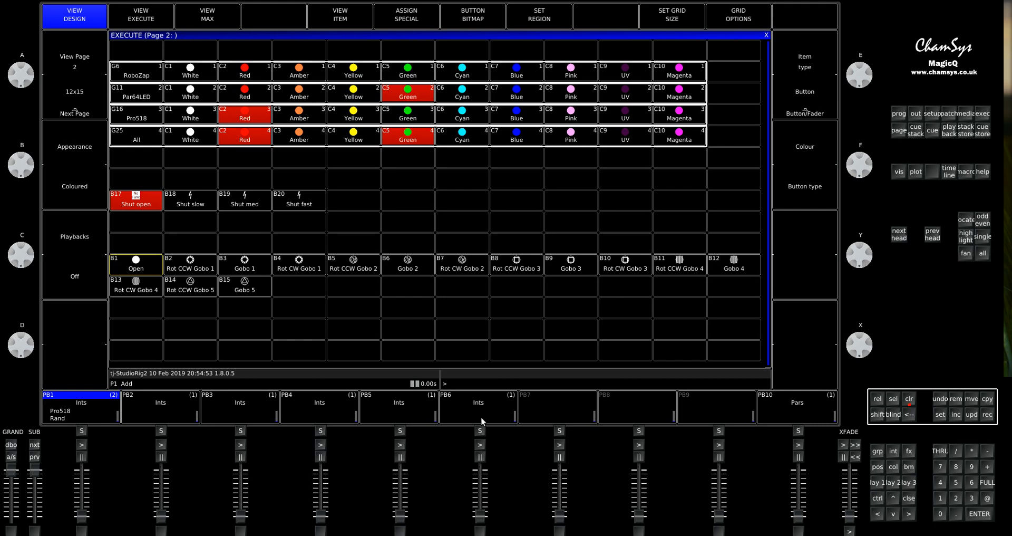
Step: Select the Par64LED group, record it on Playback 7 and clear the programmer
{"action": "left_click", "coordinate": [877, 482]}
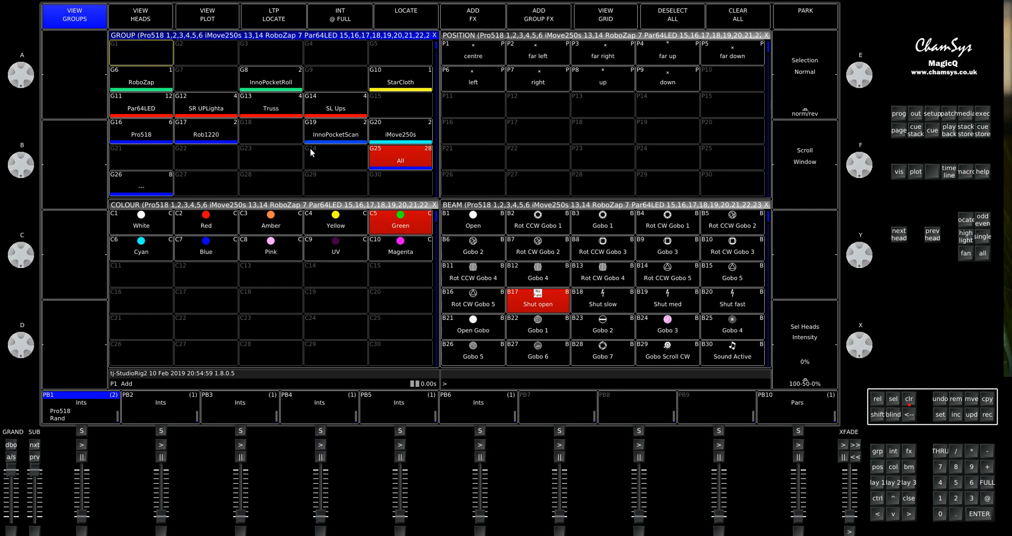
{"action": "left_click", "coordinate": [129, 99]}
{"action": "left_click", "coordinate": [987, 414]}
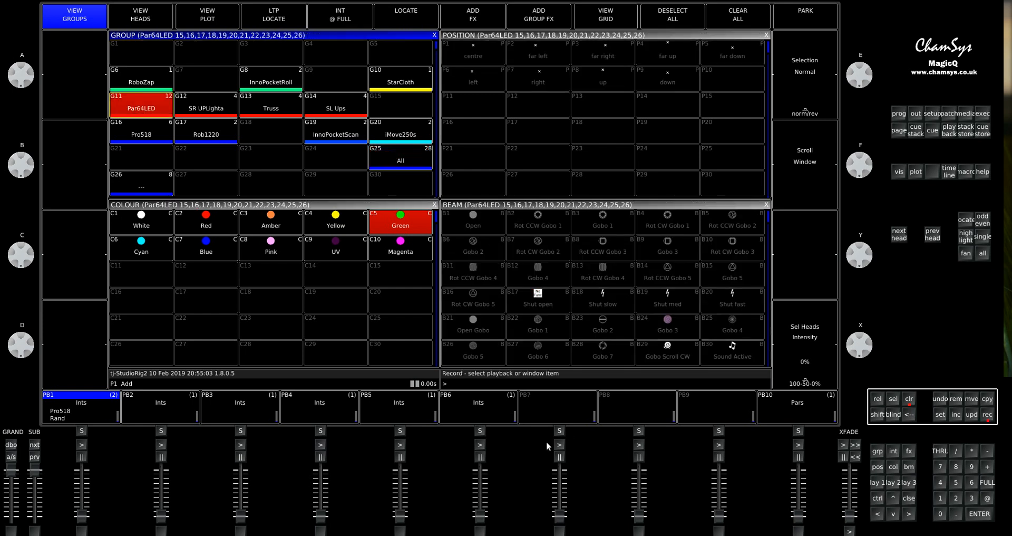
{"action": "left_click", "coordinate": [559, 431]}
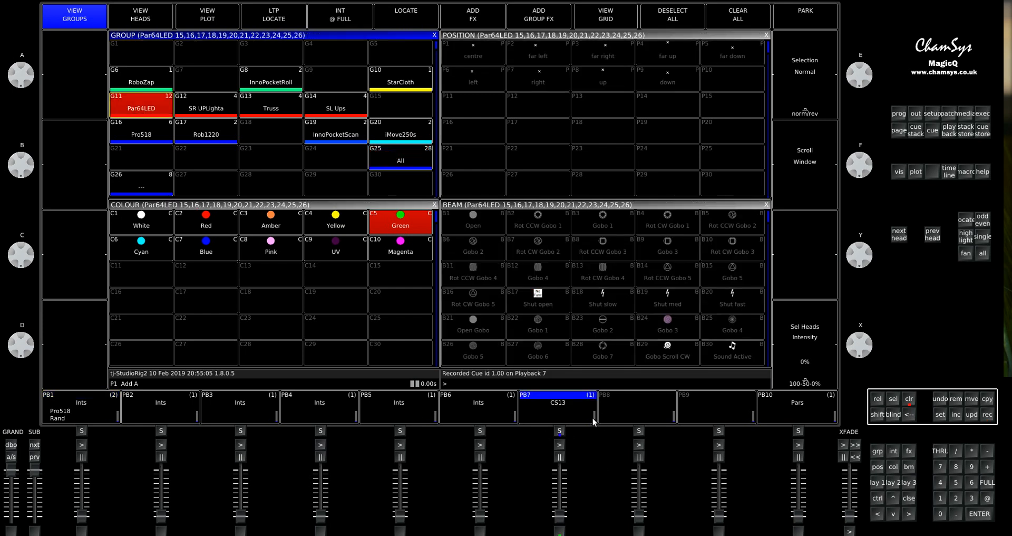
{"action": "left_click", "coordinate": [910, 399]}
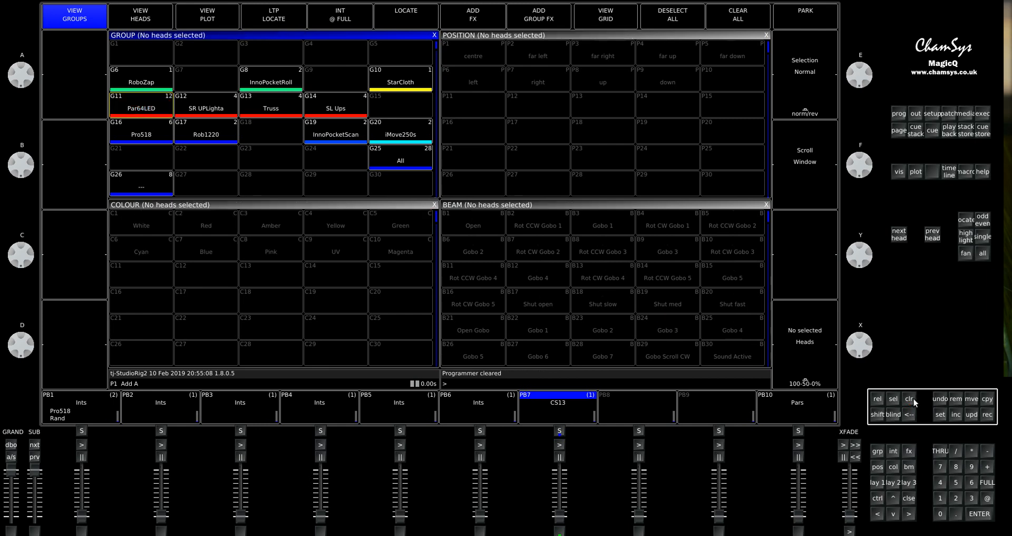
{"action": "left_click", "coordinate": [135, 129]}
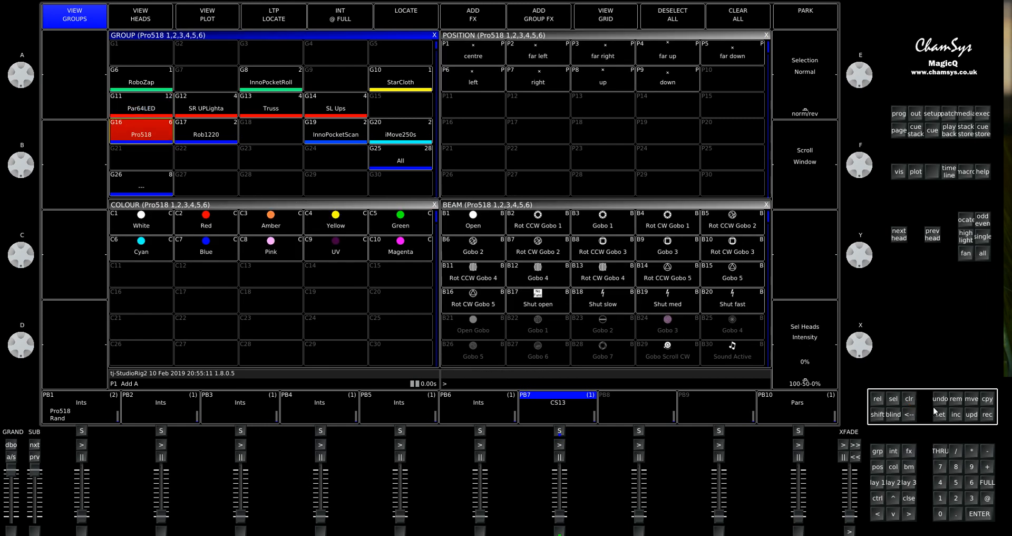
{"action": "left_click", "coordinate": [988, 414]}
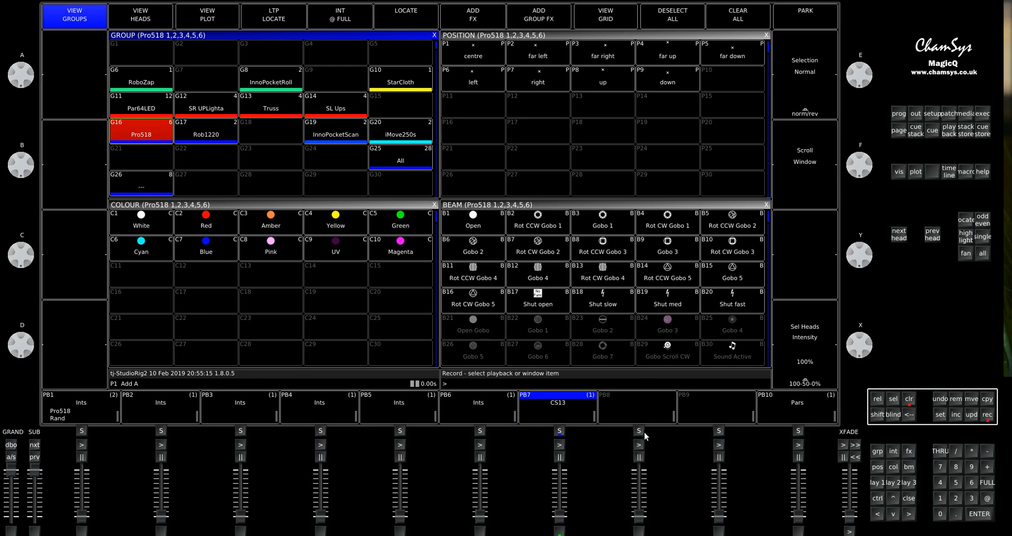
{"action": "left_click", "coordinate": [910, 400]}
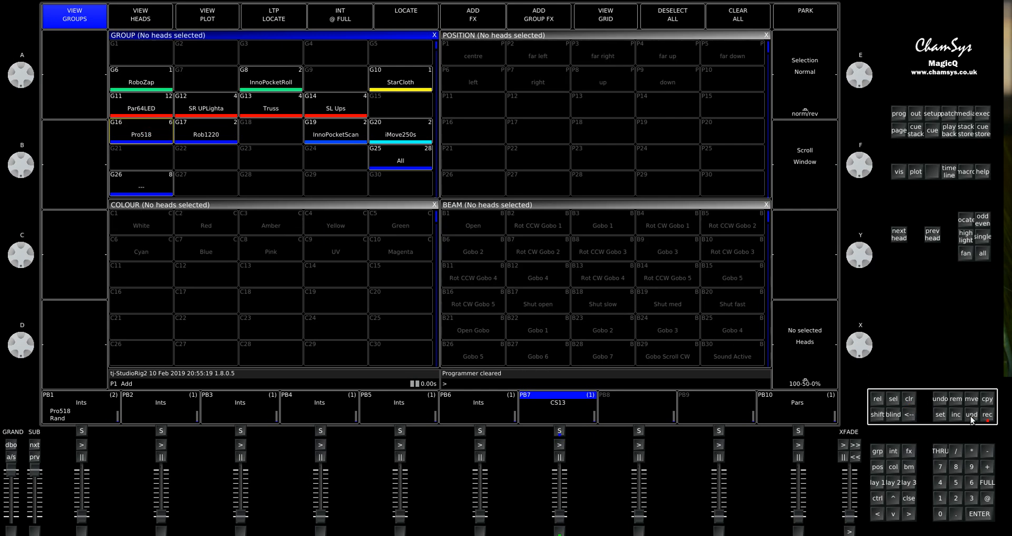
{"action": "left_click", "coordinate": [988, 415]}
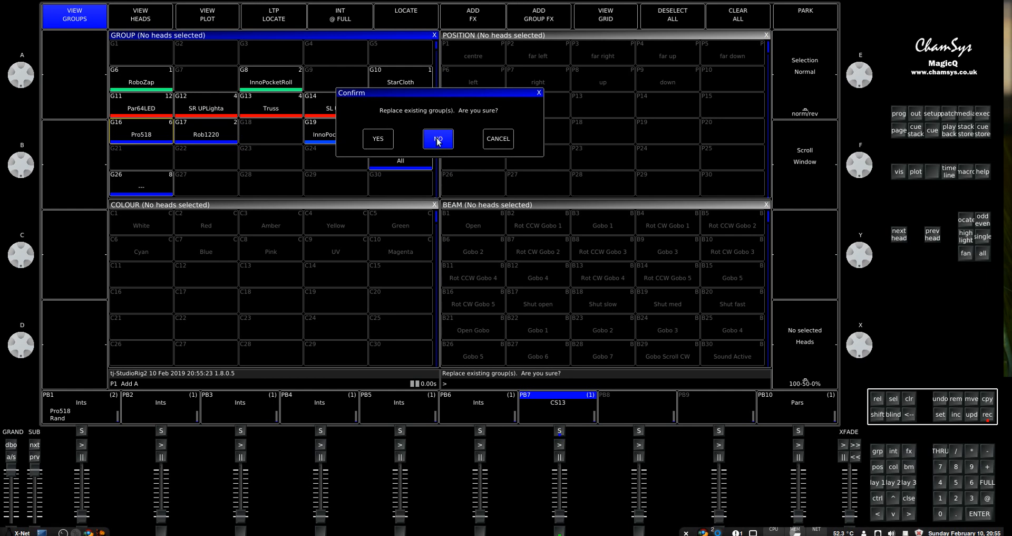
{"action": "left_click", "coordinate": [502, 142]}
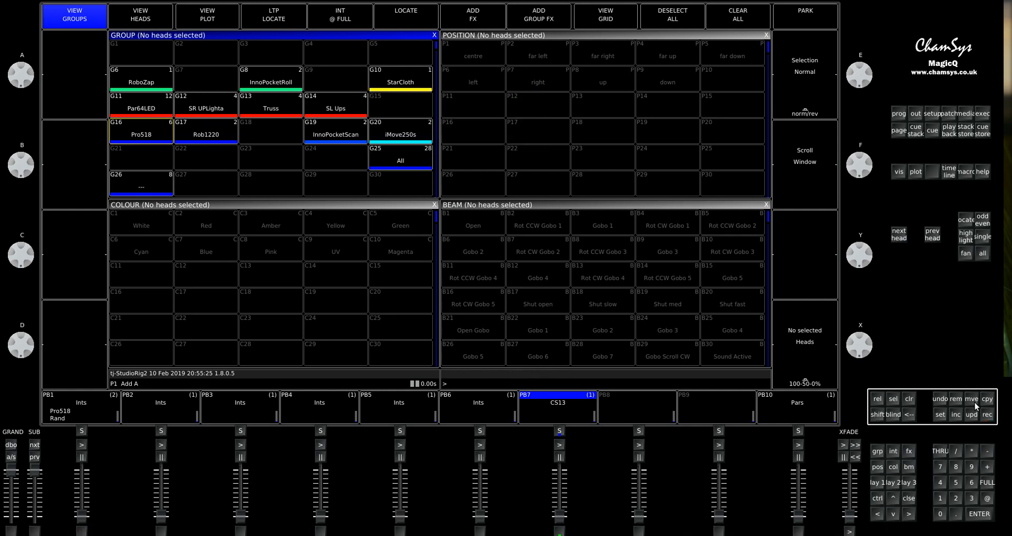
Step: Remove the cue stack from Playback 7
{"action": "left_click", "coordinate": [956, 399]}
{"action": "left_click", "coordinate": [556, 431]}
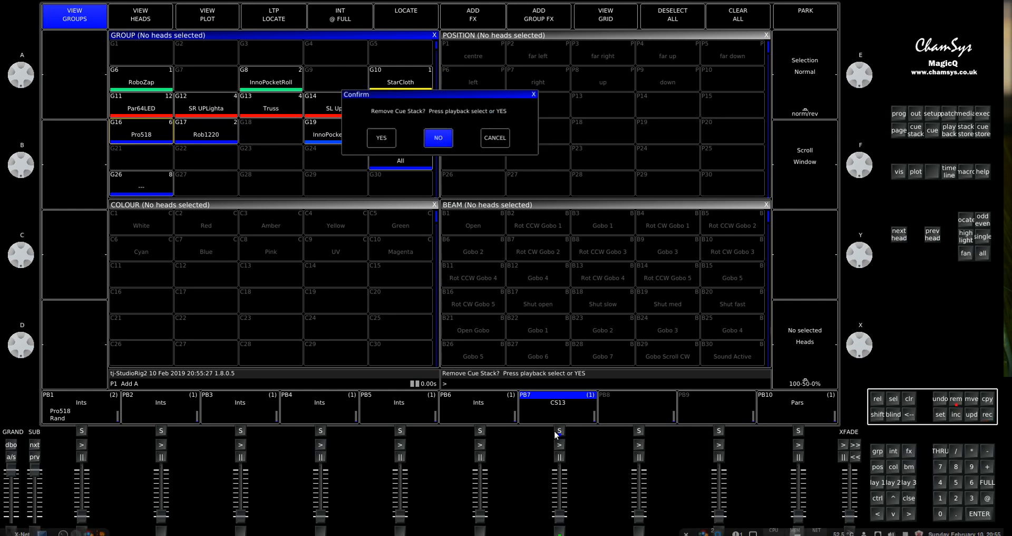
{"action": "left_click", "coordinate": [378, 140]}
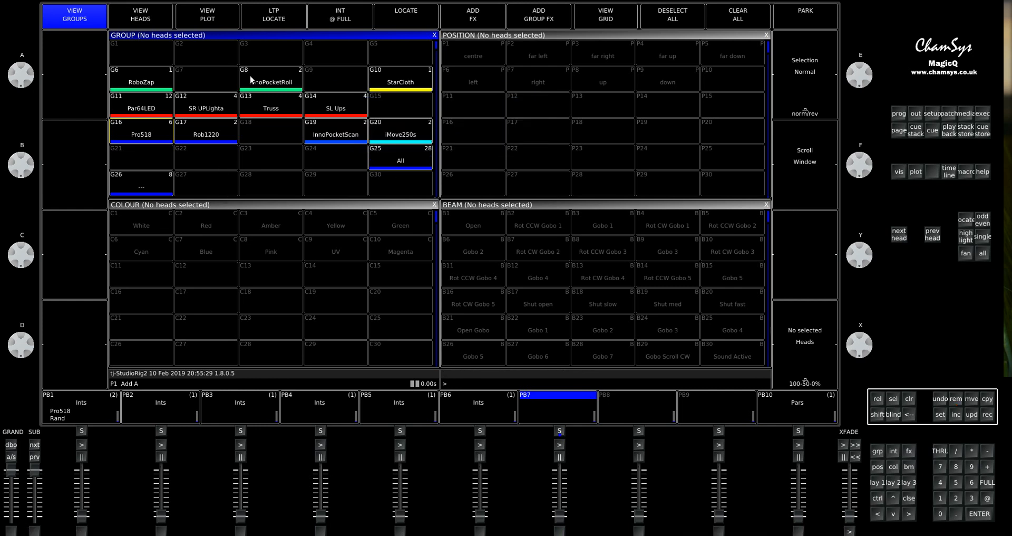
Step: Put an Ints cue stack on Playback 7, try its fader and raise Playback 1
{"action": "left_click", "coordinate": [988, 400]}
{"action": "left_click", "coordinate": [148, 139]}
{"action": "left_click_drag", "start_coordinate": [562, 519], "coordinate": [560, 499]}
{"action": "left_click_drag", "start_coordinate": [566, 424], "coordinate": [570, 523]}
{"action": "left_click_drag", "start_coordinate": [82, 518], "coordinate": [90, 480]}
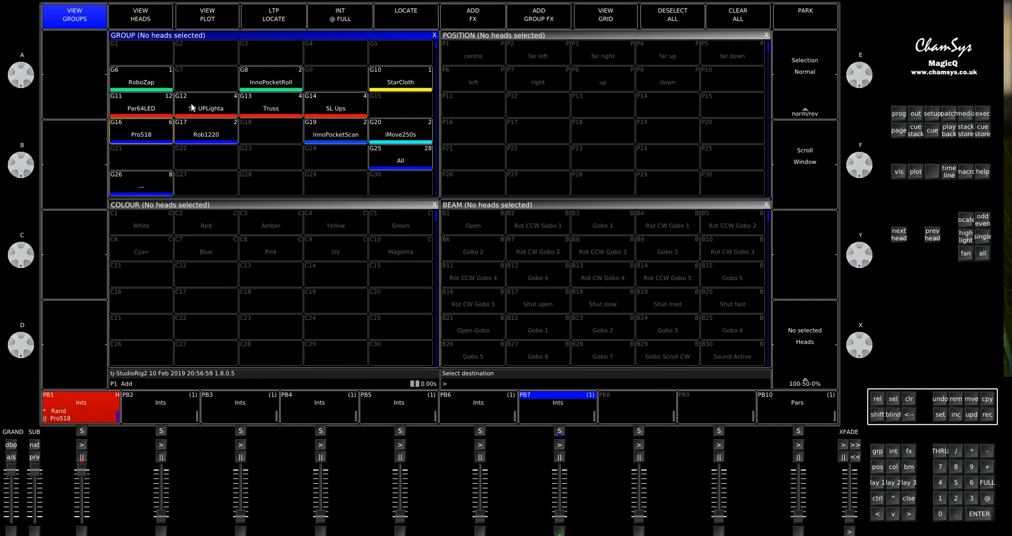
Step: Add the Fig of 8 position FX to the Pro518 group and tap its speed to 133 BPM
{"action": "left_click", "coordinate": [155, 143]}
{"action": "left_click", "coordinate": [480, 15]}
{"action": "left_click", "coordinate": [267, 72]}
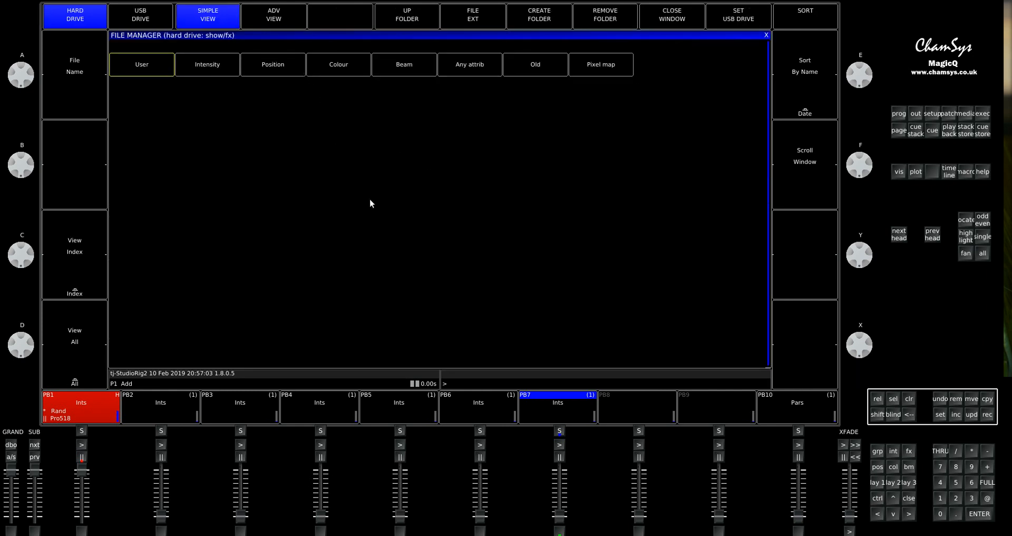
{"action": "left_click", "coordinate": [160, 93]}
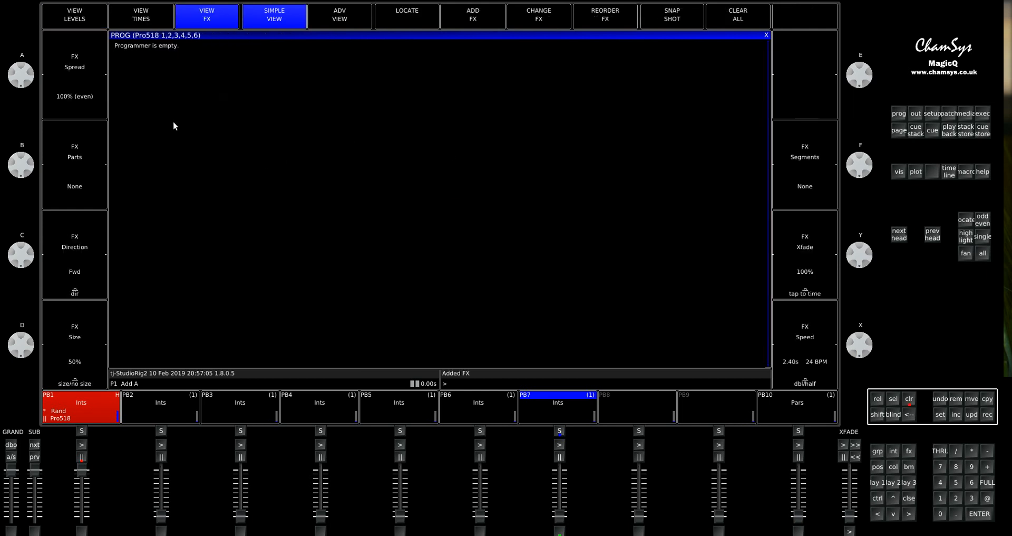
{"action": "left_click", "coordinate": [820, 290]}
{"action": "left_click", "coordinate": [821, 290]}
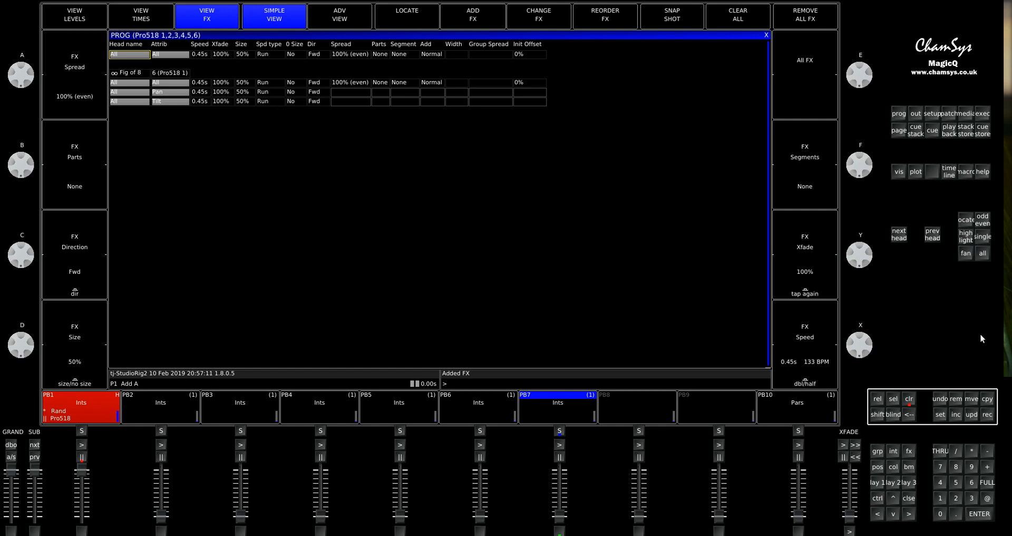
Step: Record the FX on Playback 8 and copy that playback into the Execute grid at row 13, column 9
{"action": "left_click", "coordinate": [988, 415]}
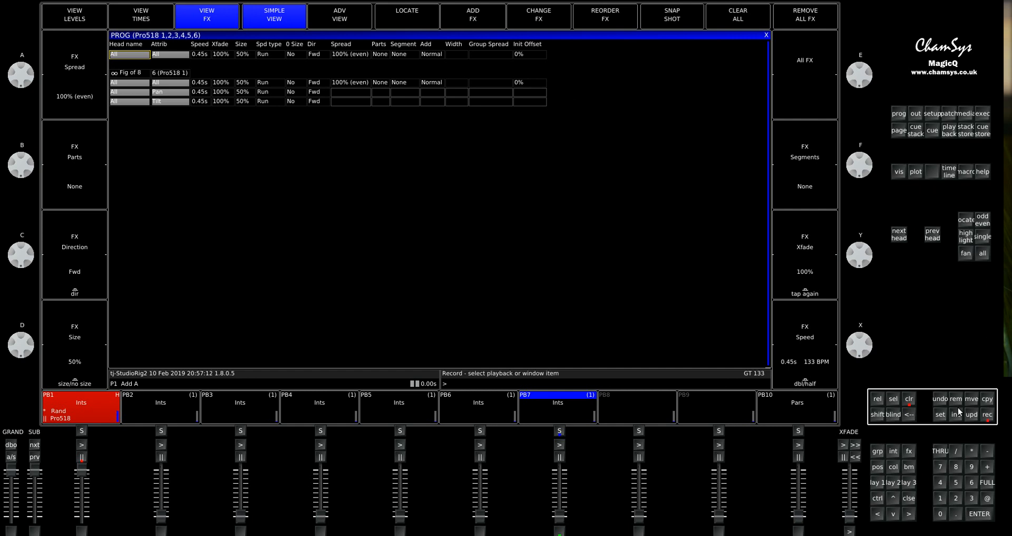
{"action": "left_click", "coordinate": [637, 433]}
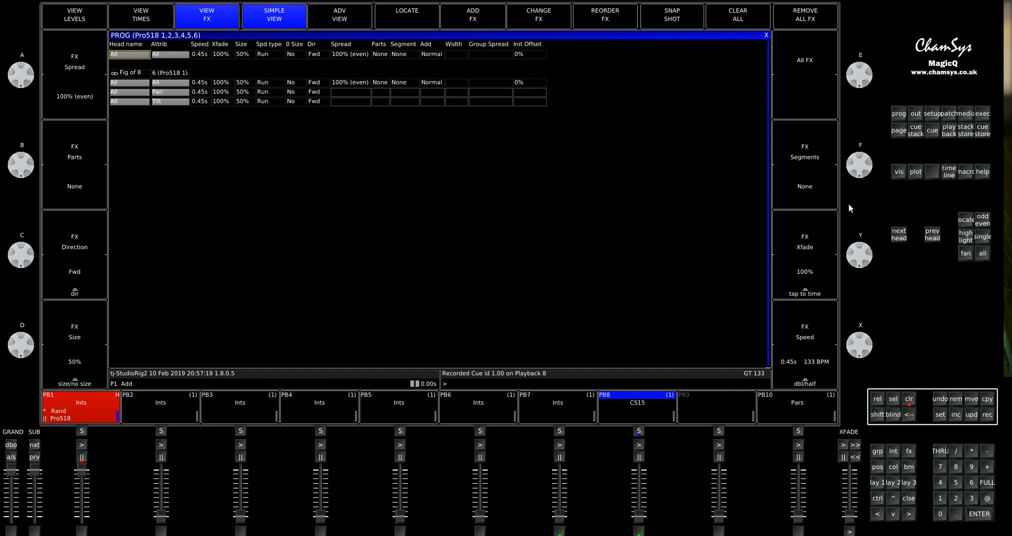
{"action": "left_click", "coordinate": [989, 401]}
{"action": "left_click", "coordinate": [983, 113]}
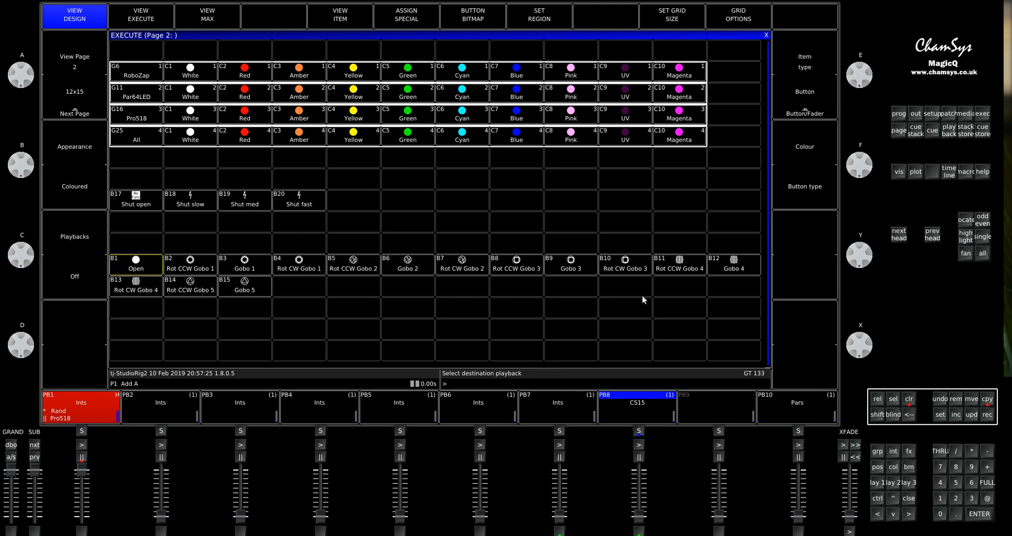
{"action": "left_click", "coordinate": [562, 310]}
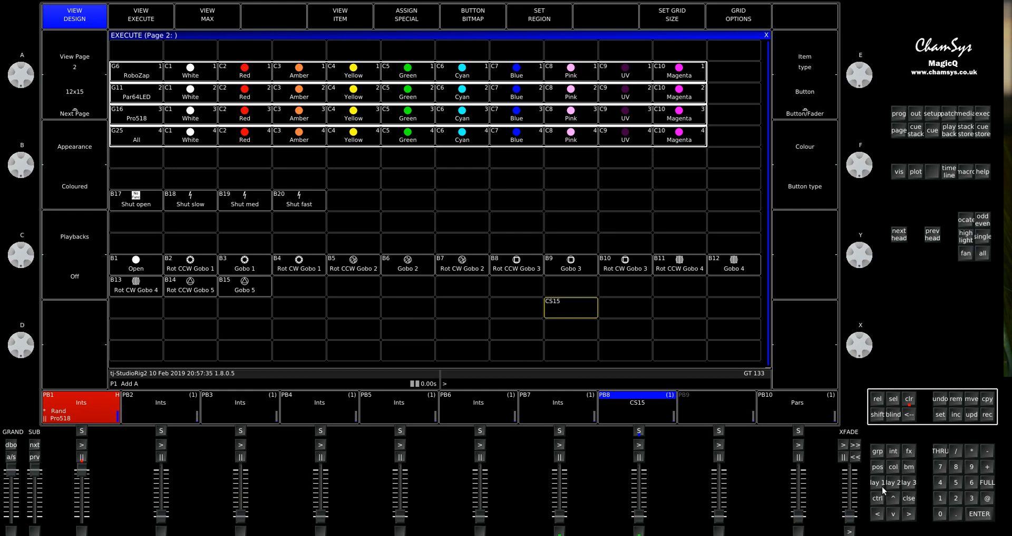
Step: Trigger the copied playback's cell in the execute view to test it
{"action": "left_click", "coordinate": [137, 20]}
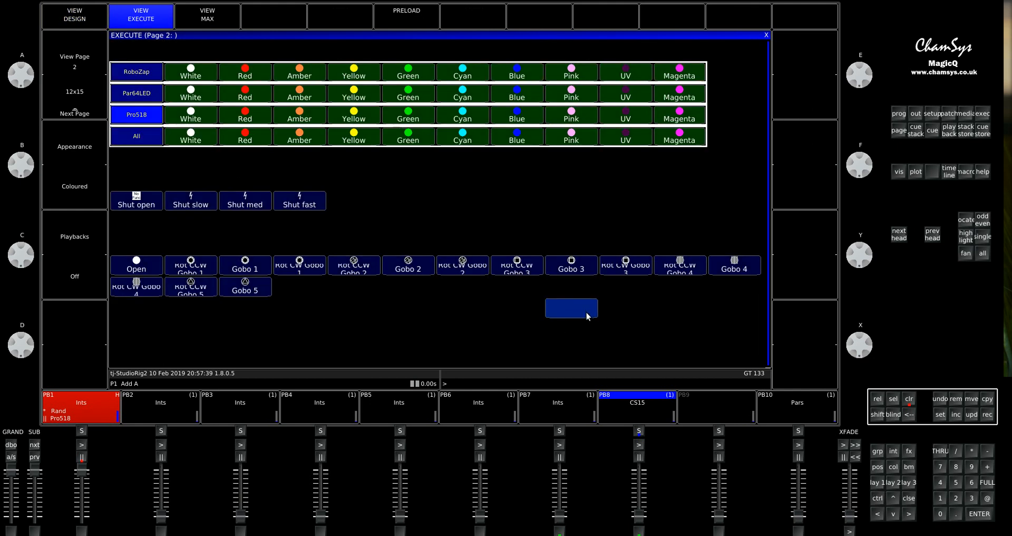
{"action": "left_click", "coordinate": [564, 308]}
Step: Assign the Global Tap special function to the Execute grid cell at row 14, column 11 in design view
{"action": "left_click", "coordinate": [66, 20]}
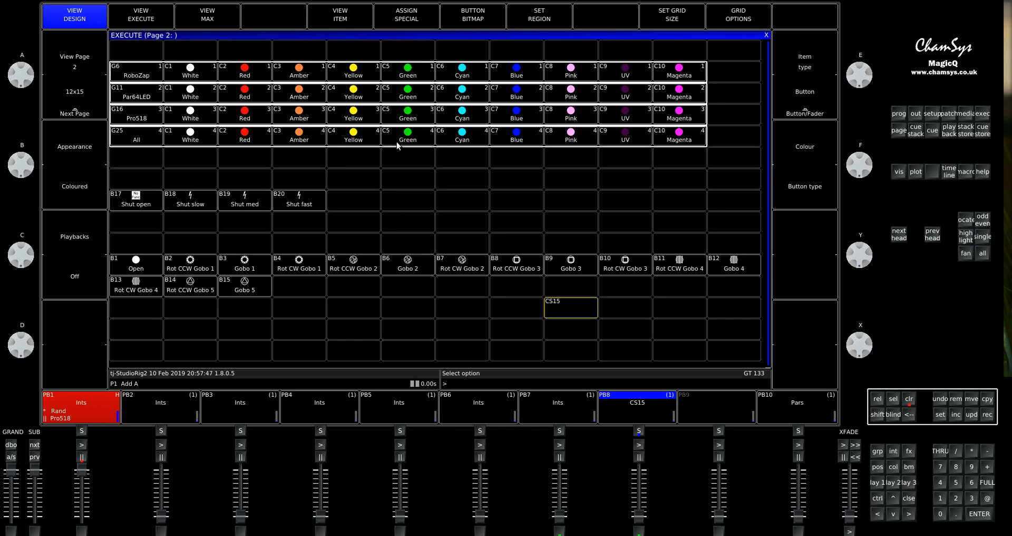
{"action": "left_click", "coordinate": [399, 72]}
{"action": "left_click", "coordinate": [580, 124]}
{"action": "left_click", "coordinate": [691, 331]}
{"action": "left_click", "coordinate": [415, 21]}
{"action": "left_click", "coordinate": [593, 128]}
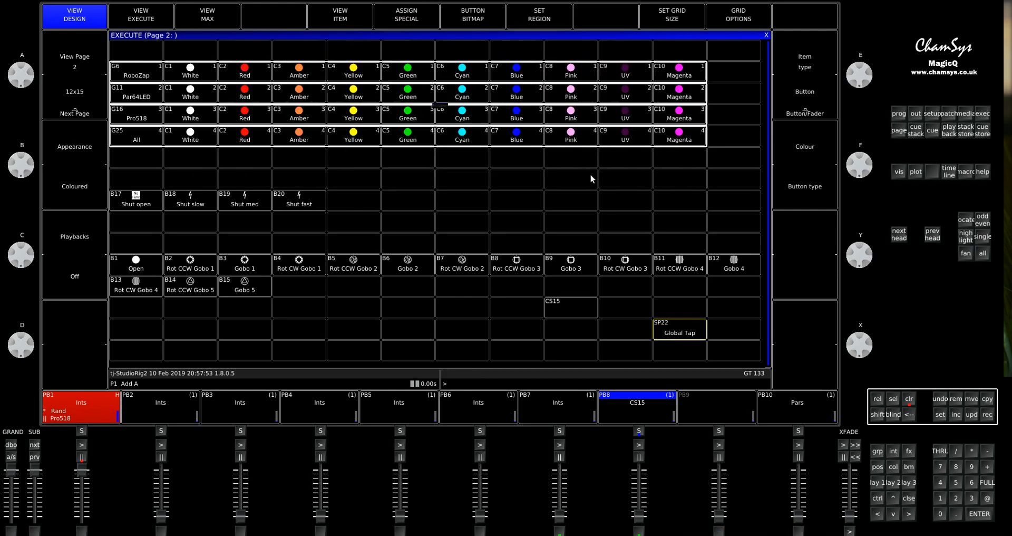
Step: Test Global Tap together with the copied FX playback's cell in the execute view
{"action": "left_click", "coordinate": [139, 10]}
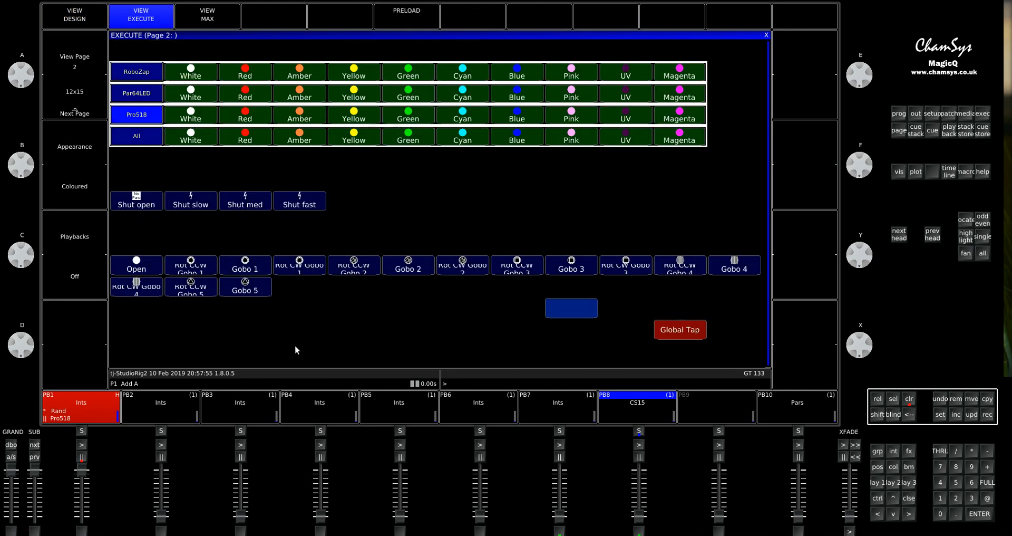
{"action": "left_click", "coordinate": [676, 328]}
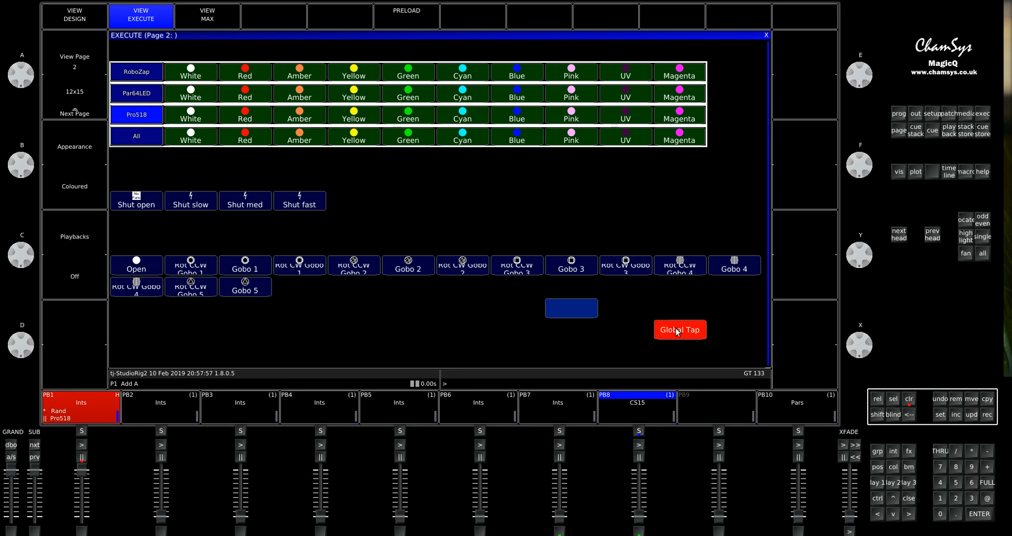
{"action": "left_click", "coordinate": [571, 307]}
{"action": "left_click", "coordinate": [701, 335]}
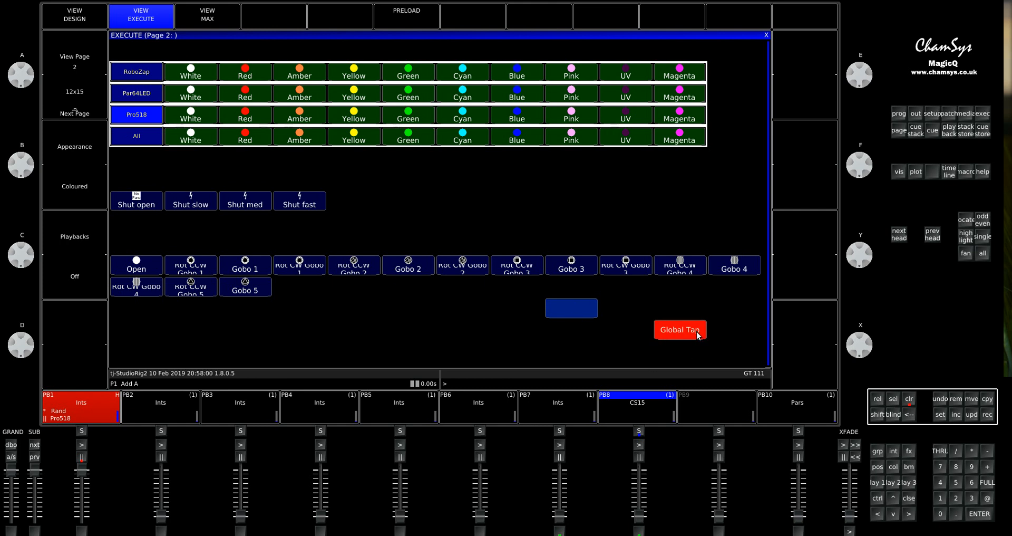
Step: Apply Gobo 1, Shut med and Yellow from the All row, and return to the group and palette layout
{"action": "left_click", "coordinate": [246, 265]}
{"action": "left_click", "coordinate": [241, 206]}
{"action": "left_click", "coordinate": [339, 139]}
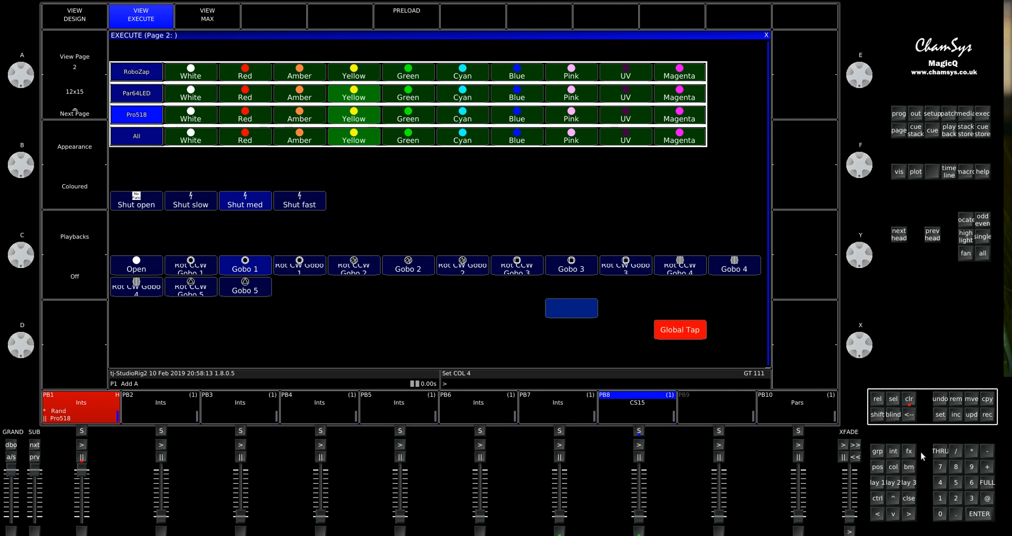
{"action": "left_click", "coordinate": [877, 484]}
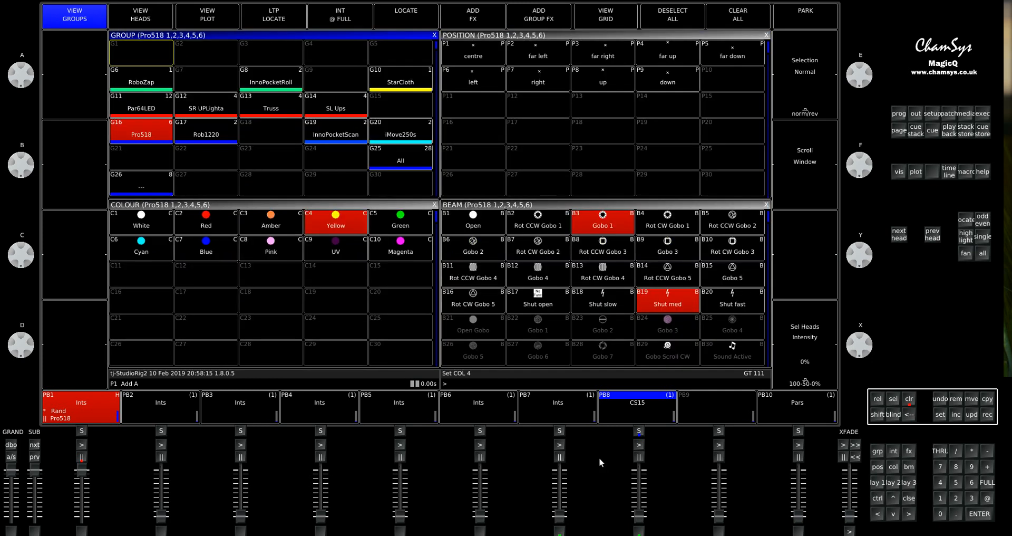
{"action": "key", "text": "BackSpace"}
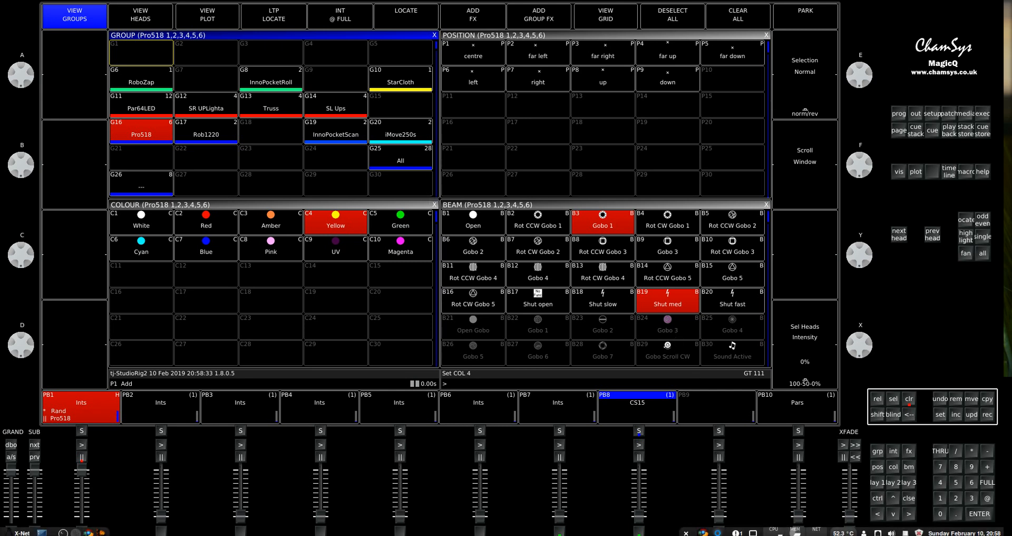
{"action": "right_click", "coordinate": [905, 532]}
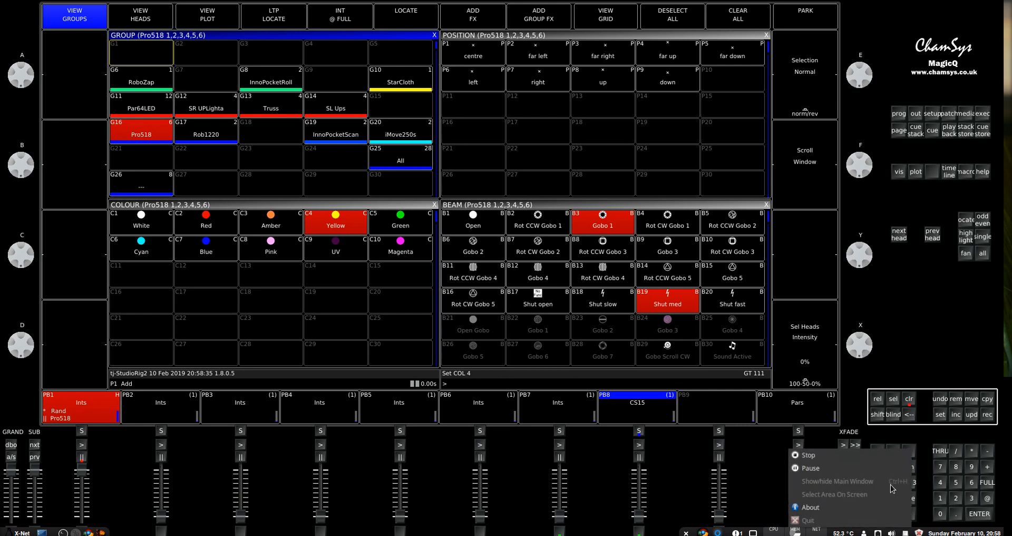